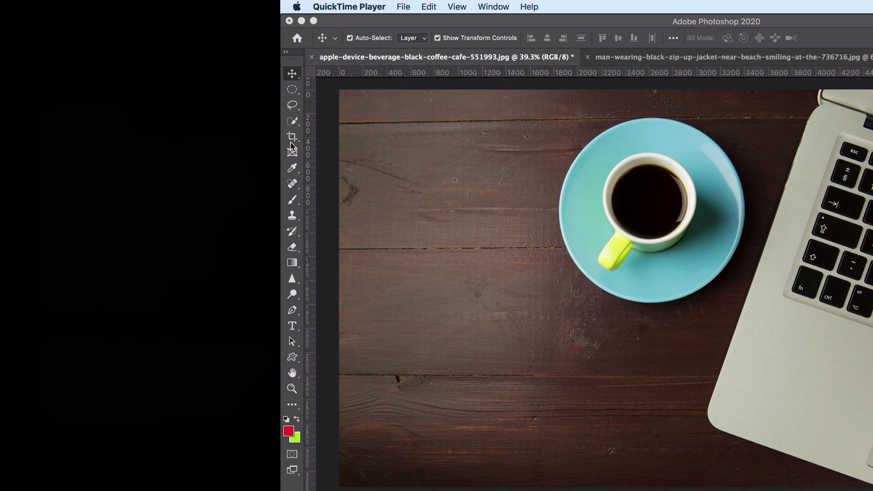
Bring the coffee photo forward and browse the Quick Selection tool flyout's alternative tools.
drag(292, 120, 338, 128)
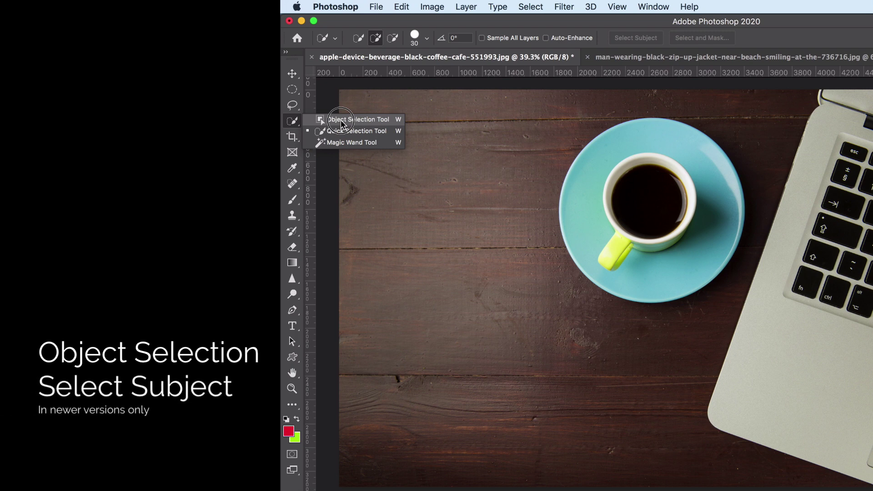
click(292, 121)
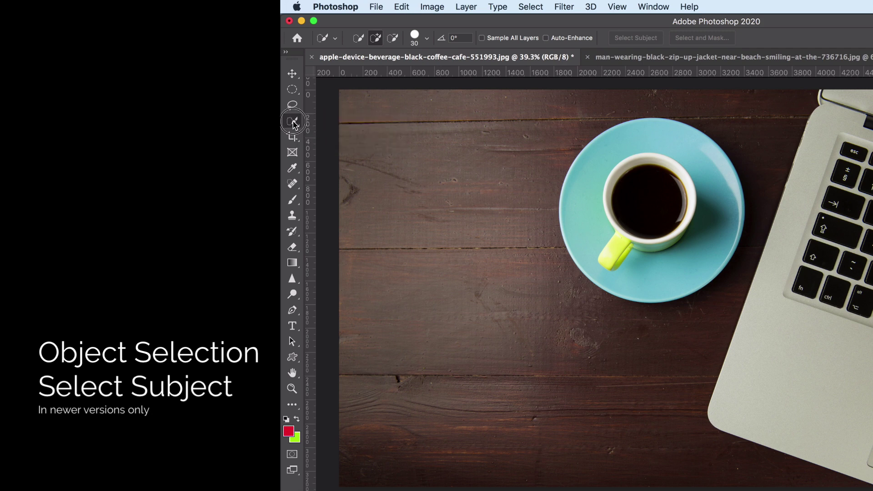
click(293, 121)
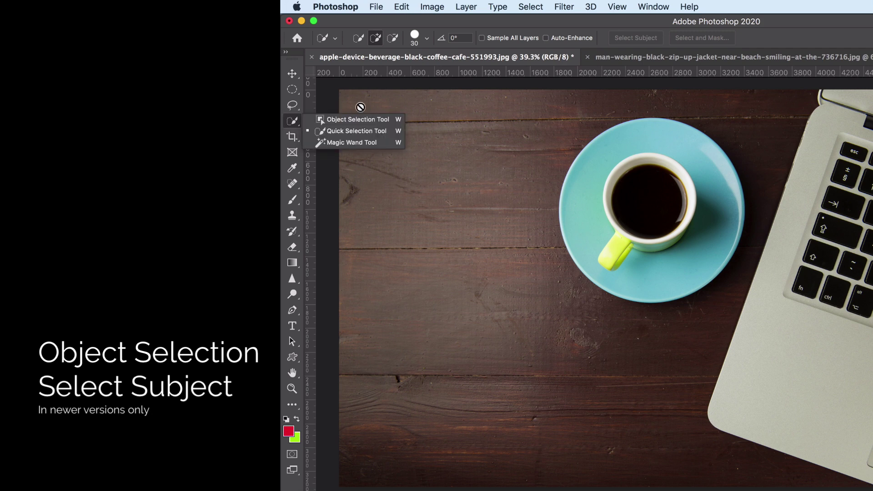
click(294, 123)
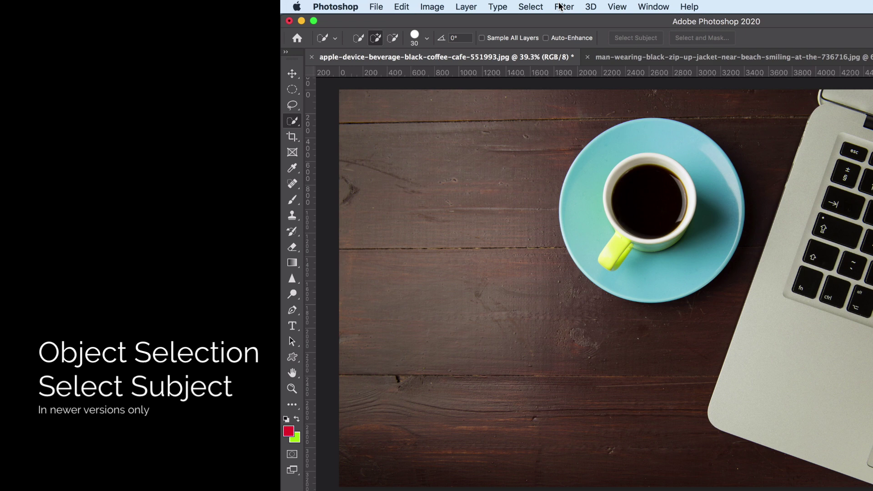
Use Select All, then Select > Subject on the cup and saucer, testing a Delete and undoing it.
click(532, 8)
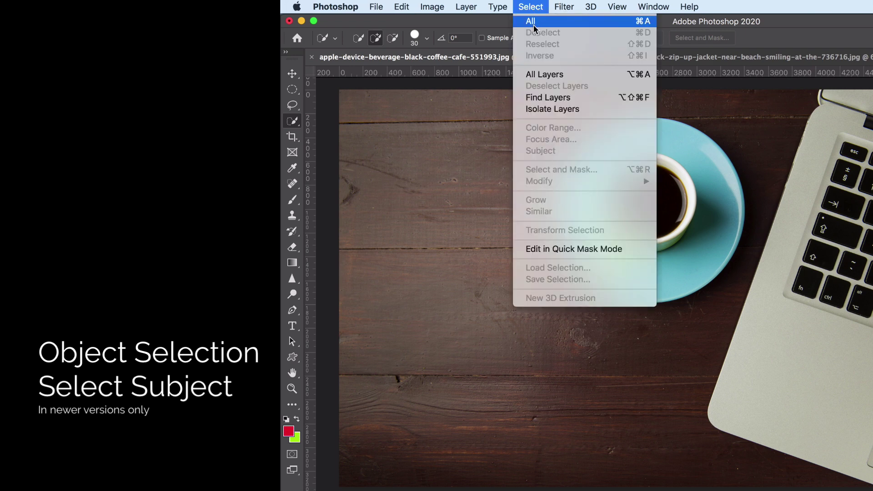
click(533, 21)
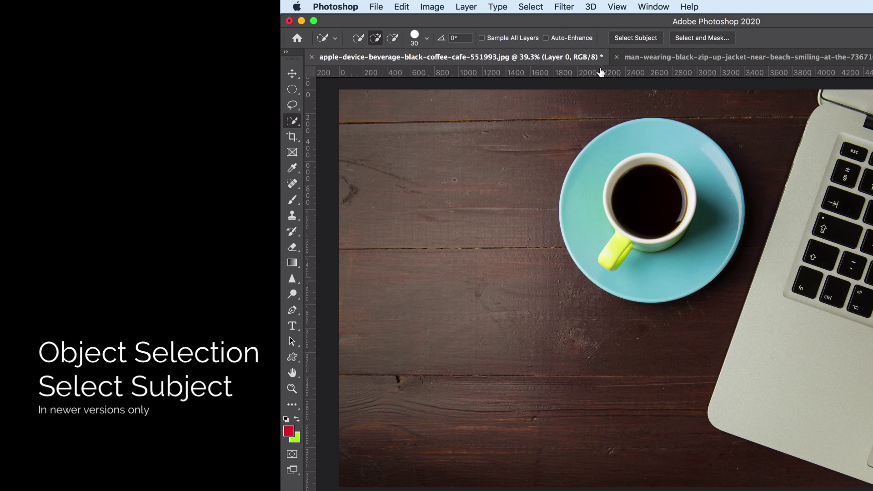
click(527, 5)
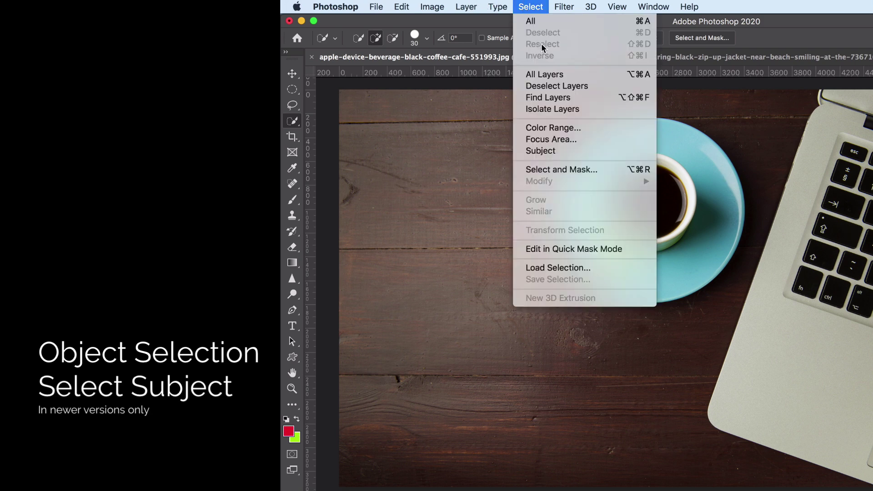
click(552, 154)
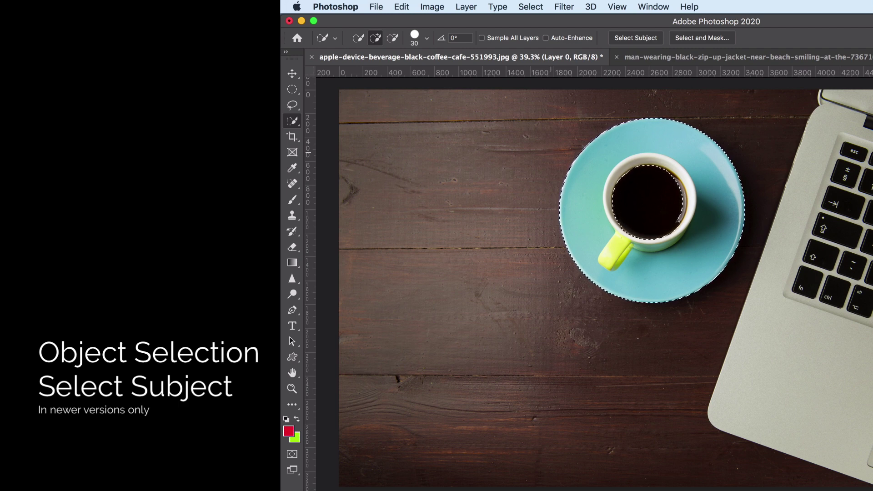
key(Delete)
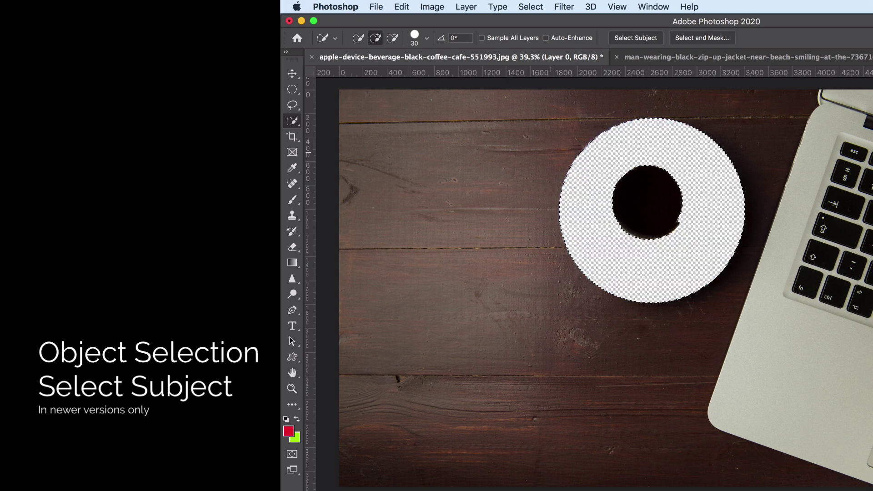
key(super+z)
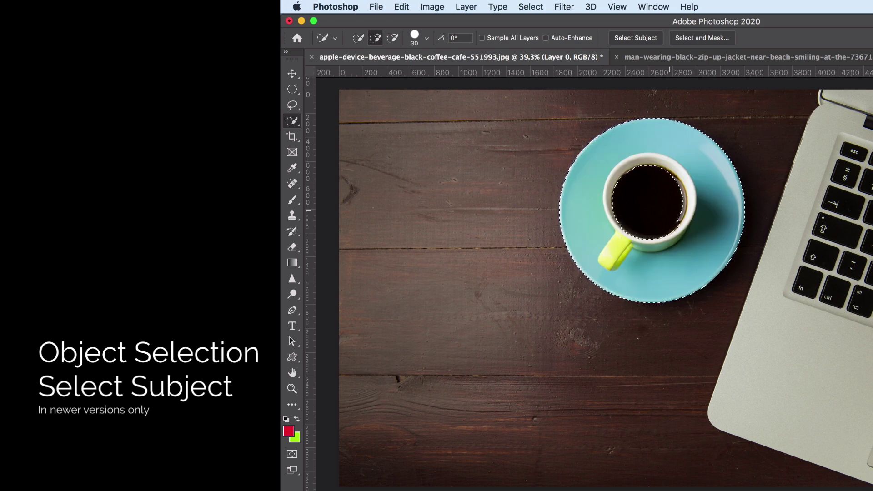
Deselect, then box the cup and saucer with the Object Selection Tool.
key(m)
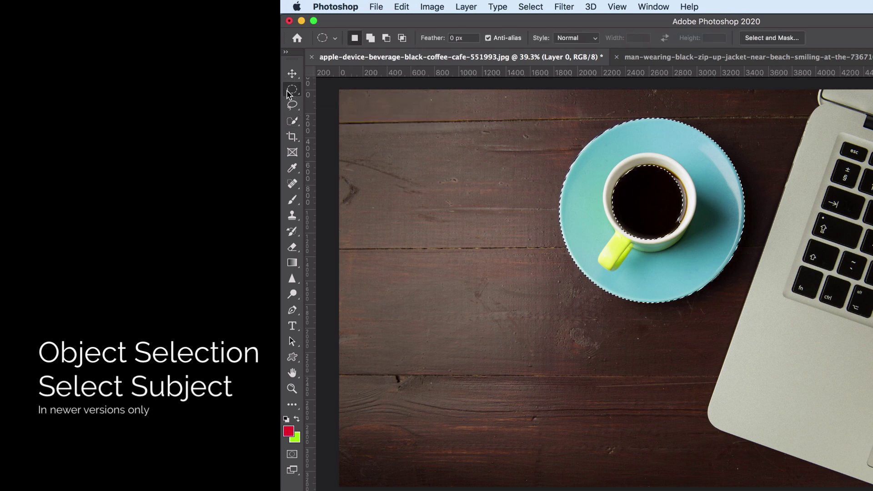
click(471, 202)
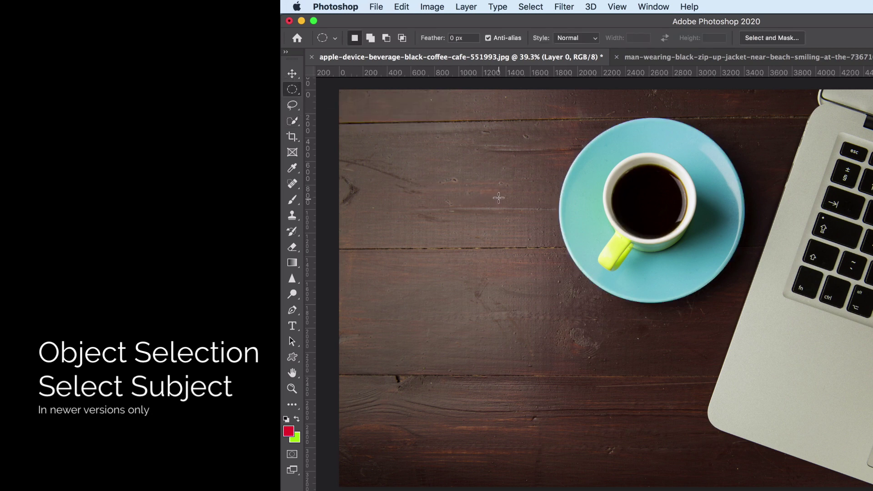
click(296, 125)
right_click(295, 123)
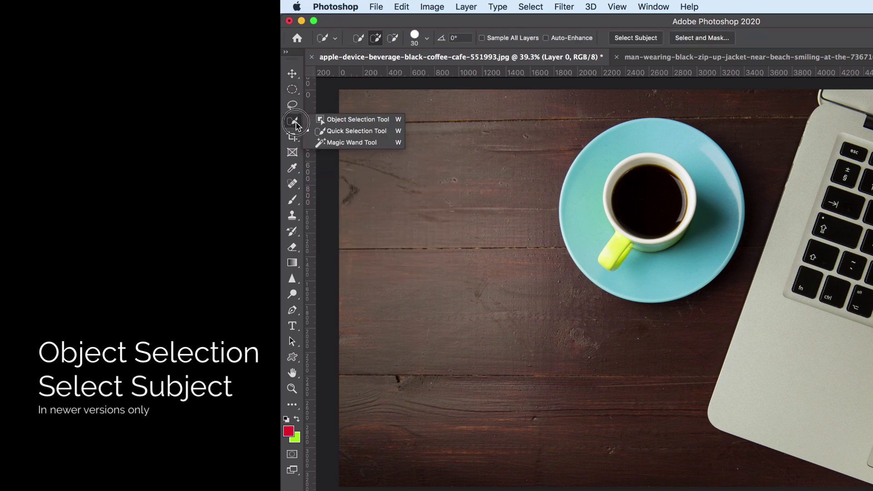
click(346, 120)
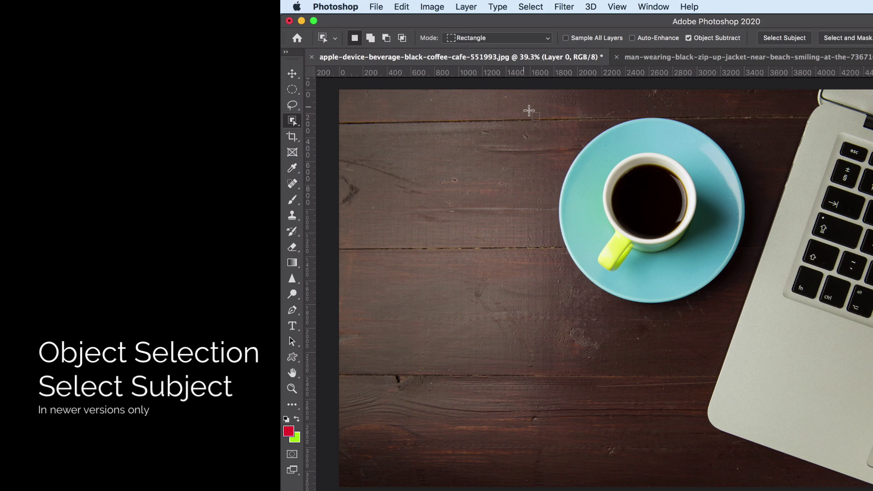
drag(535, 113, 747, 319)
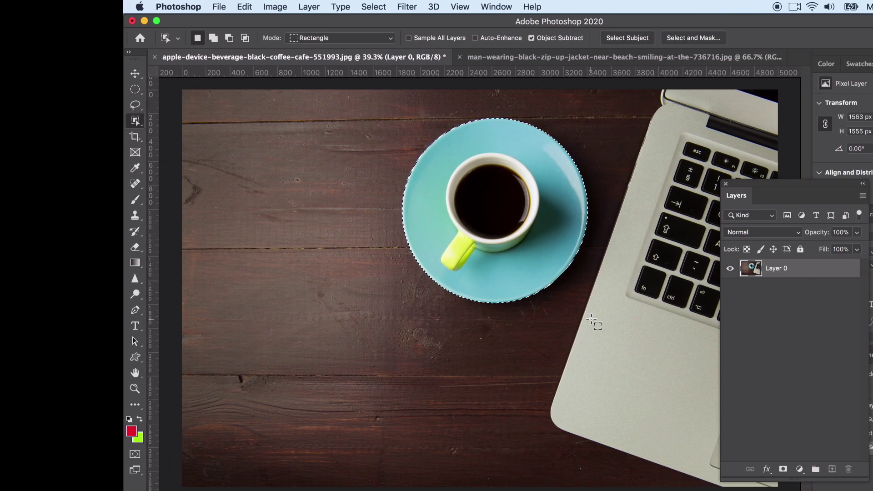
Copy the selection onto Layer 1, try and undo a moved duplicate, then hide Layer 1.
key(super+j)
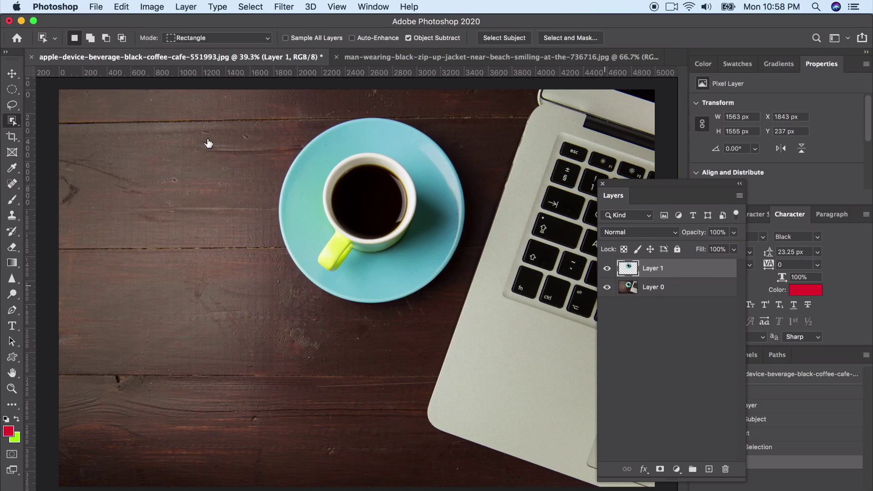
click(13, 73)
drag(383, 183, 226, 325)
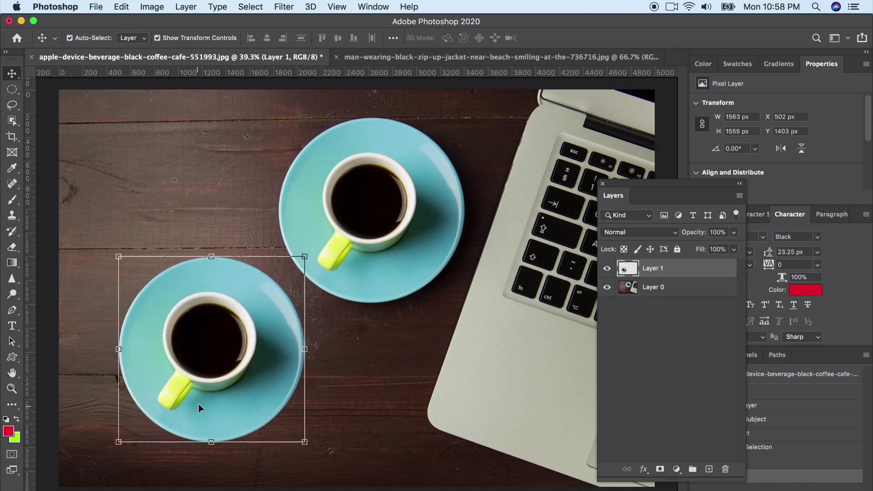
key(super+z)
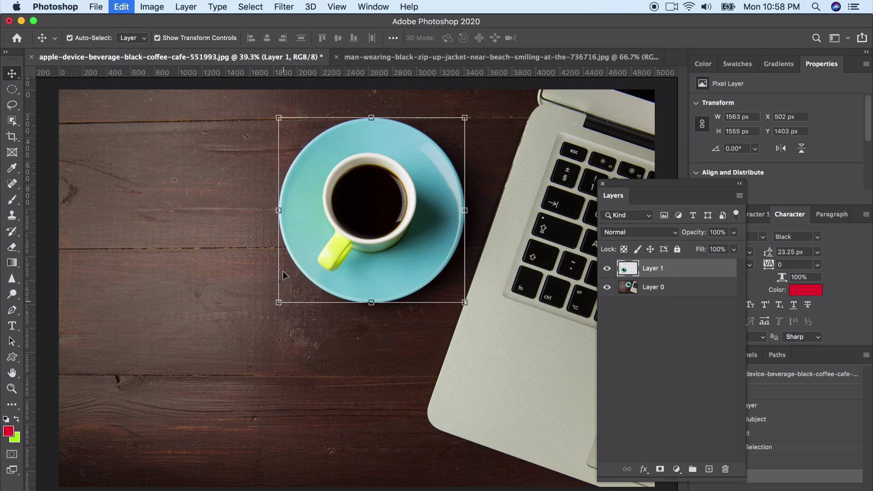
click(607, 269)
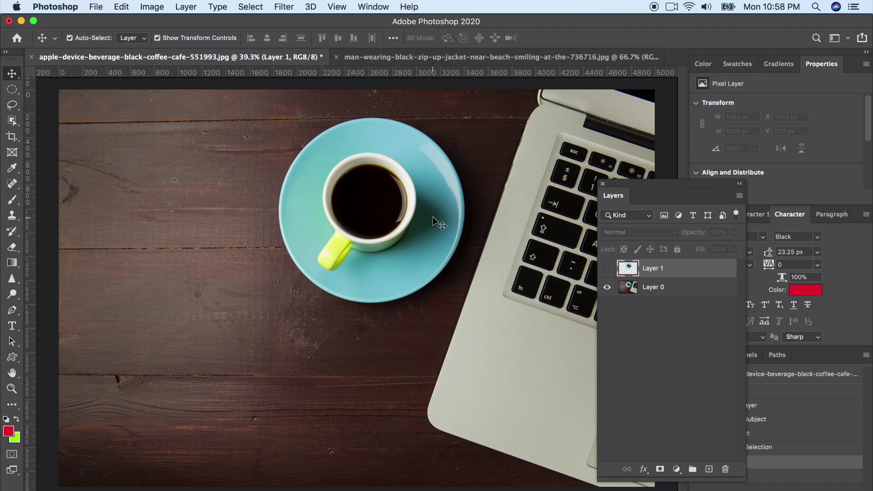
Zoom in, try freehand Lasso selections around the saucer, and discard them.
scroll(400, 200, up, 3)
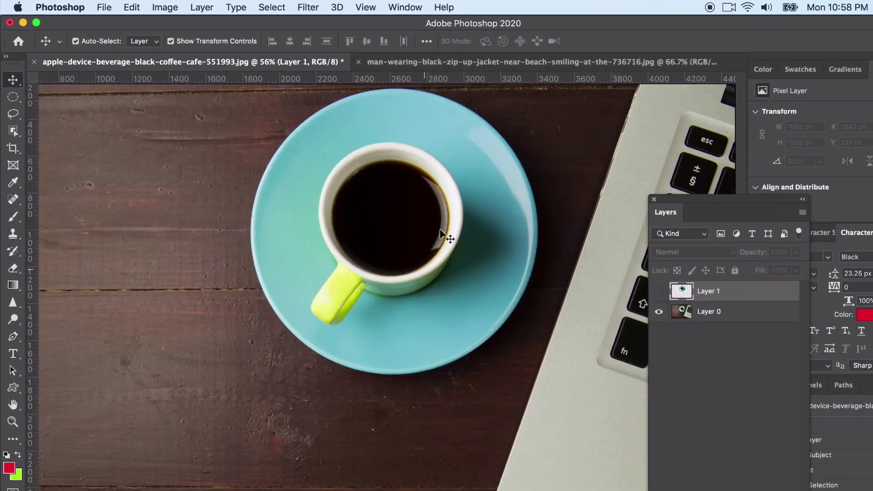
scroll(430, 228, up, 5)
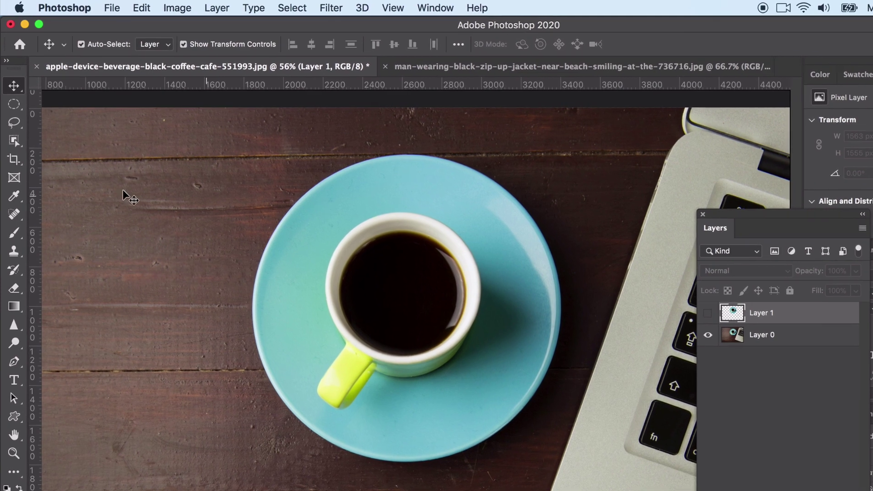
click(13, 125)
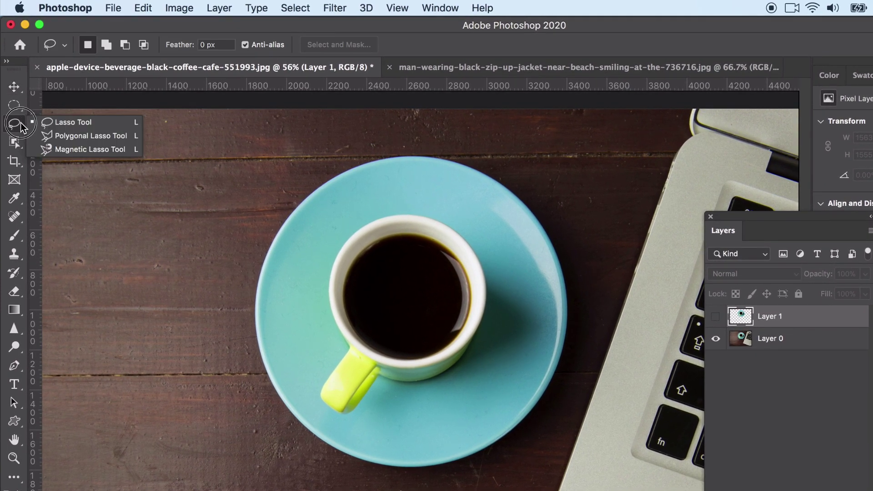
click(69, 123)
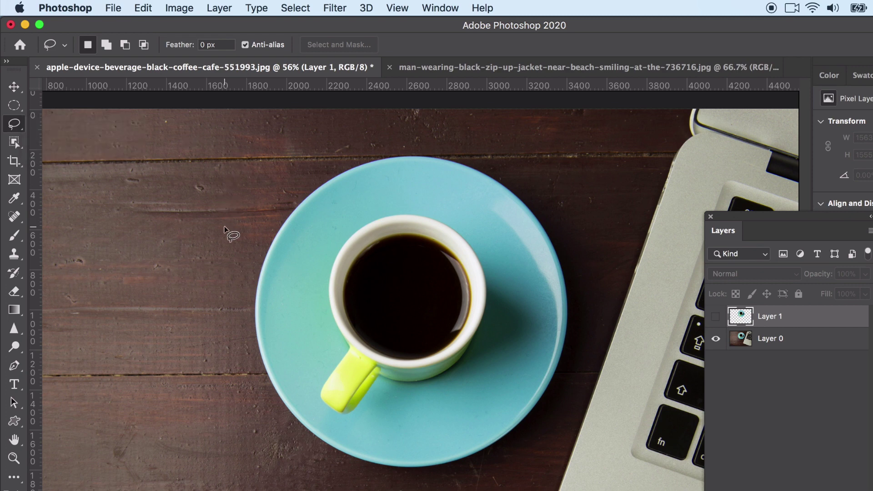
mouse_move(281, 226)
mouse_down()
mouse_move(317, 185)
mouse_move(382, 156)
mouse_move(428, 154)
mouse_move(480, 167)
mouse_move(531, 210)
mouse_move(567, 297)
mouse_move(567, 340)
mouse_move(537, 410)
mouse_move(509, 443)
mouse_move(416, 479)
mouse_move(379, 475)
mouse_move(324, 447)
mouse_move(285, 401)
mouse_move(269, 327)
mouse_move(283, 222)
mouse_up()
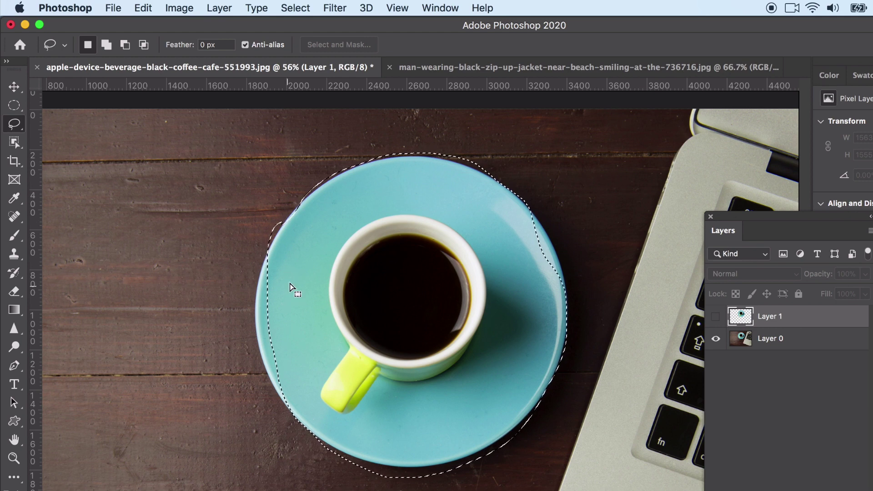
key(super+x)
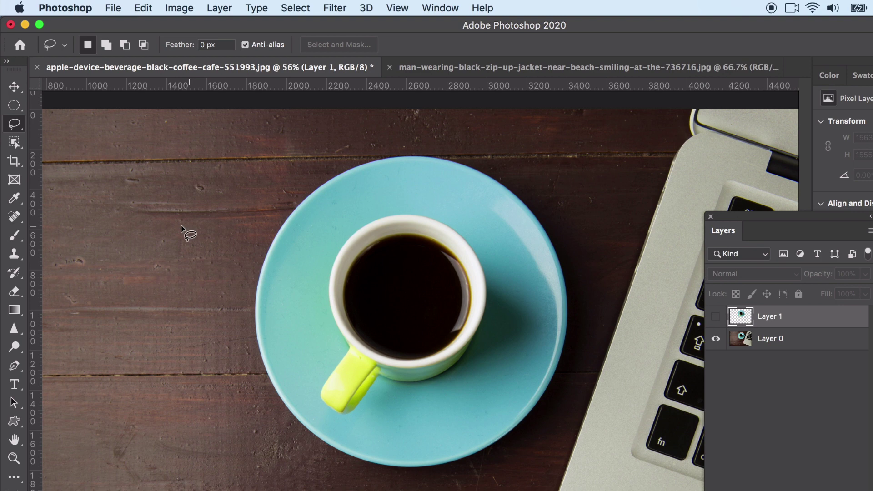
mouse_move(251, 192)
mouse_down()
mouse_move(203, 223)
mouse_move(268, 200)
mouse_up()
key(super+z)
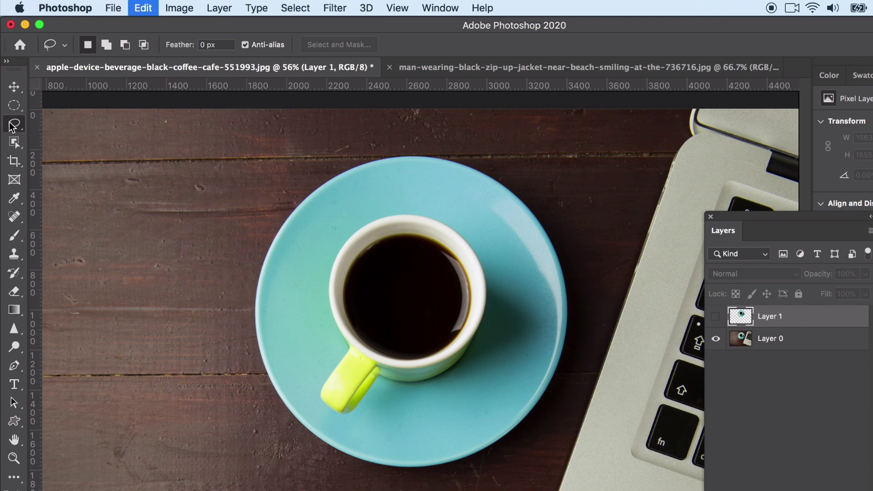
click(14, 123)
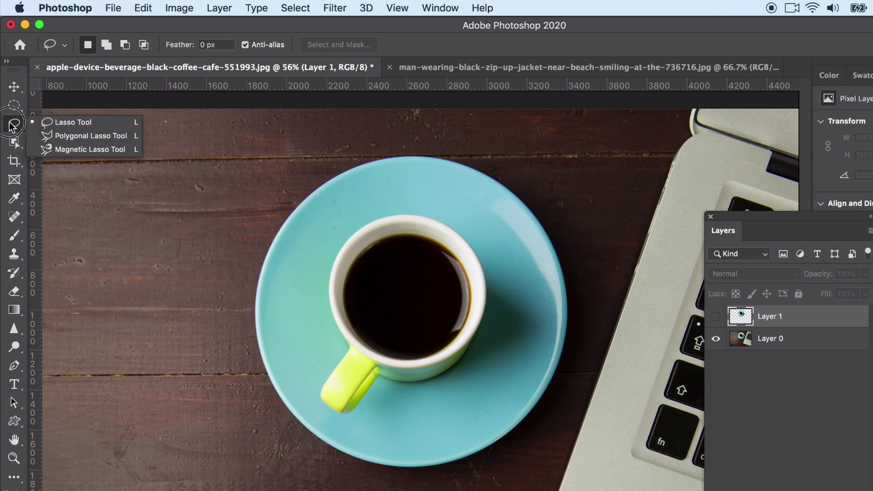
Trace the saucer rim with the Magnetic Lasso, closing at the start point, then zoom in.
click(79, 154)
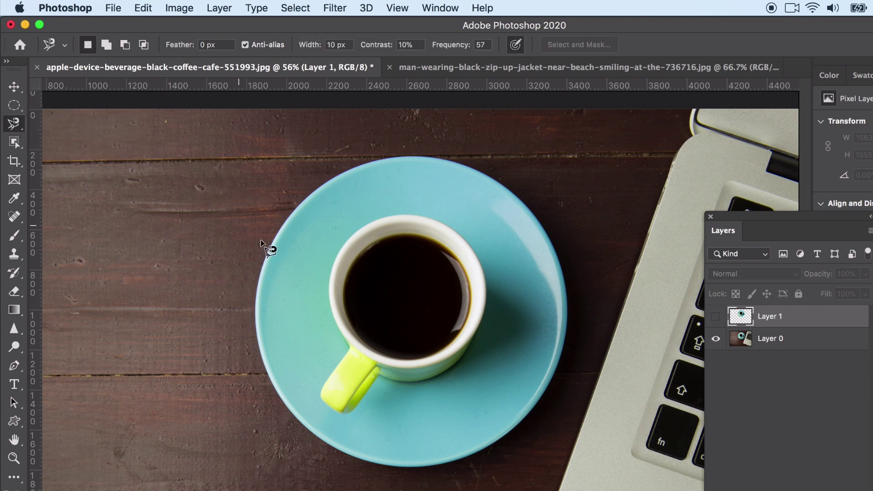
click(275, 235)
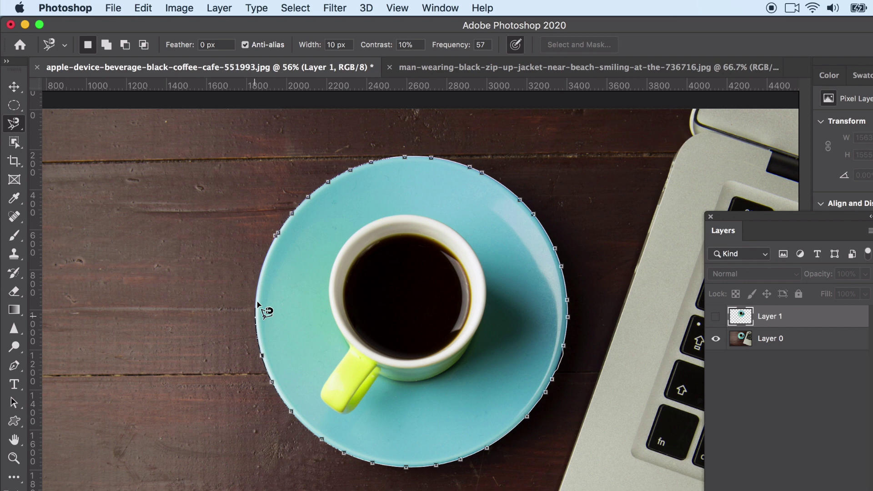
click(278, 236)
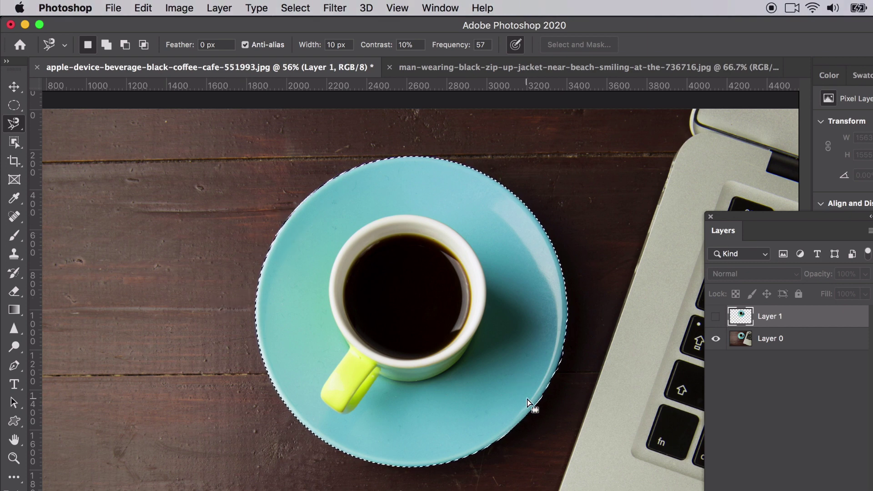
scroll(528, 399, up, 6)
scroll(528, 399, right, 10)
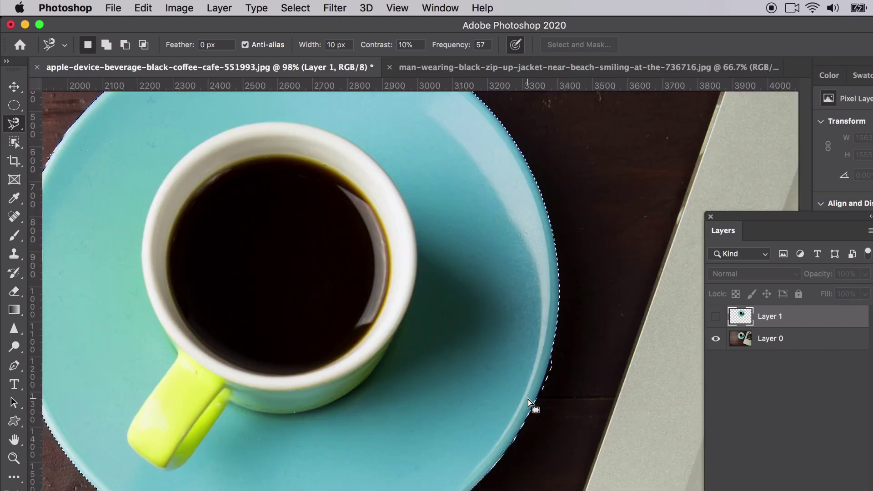
scroll(528, 398, up, 3)
scroll(528, 398, up, 1)
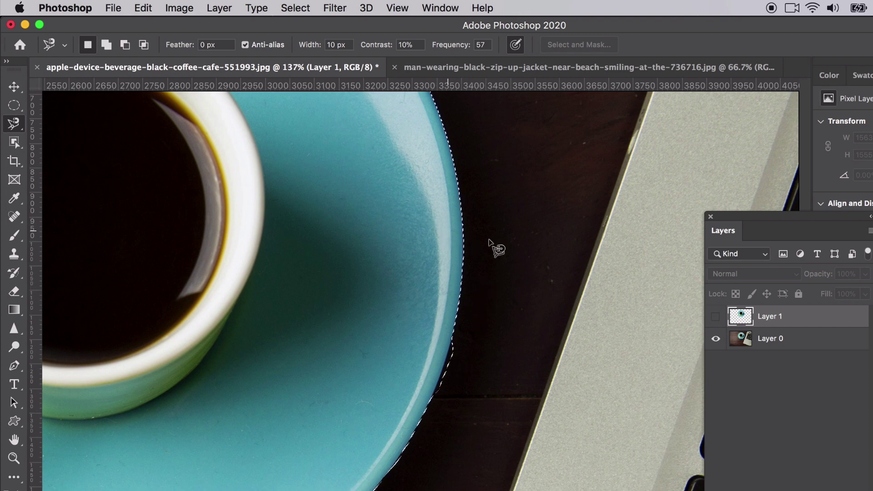
Try adding an extra outline to the saucer selection, then undo it.
key(shift)
click(459, 313)
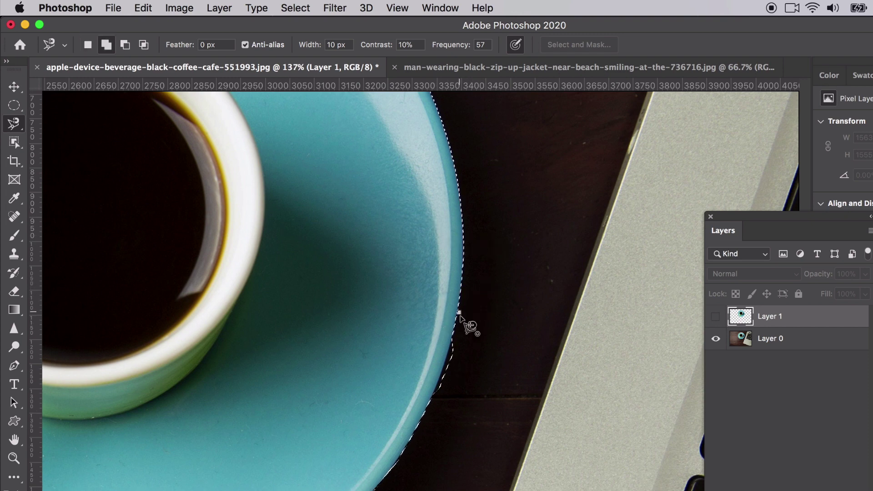
click(335, 310)
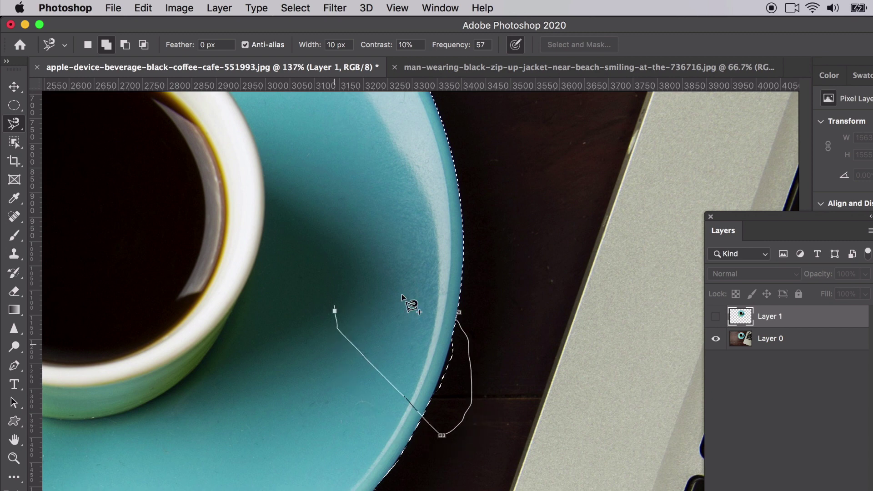
click(459, 313)
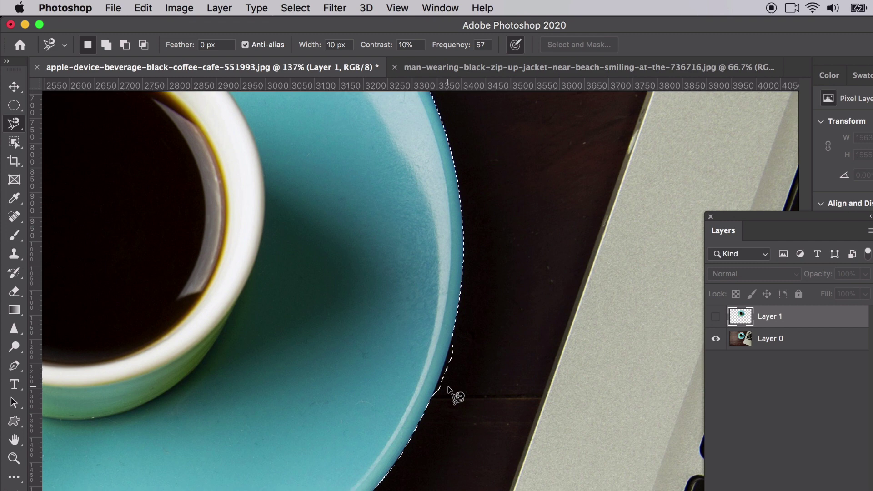
key(super+z)
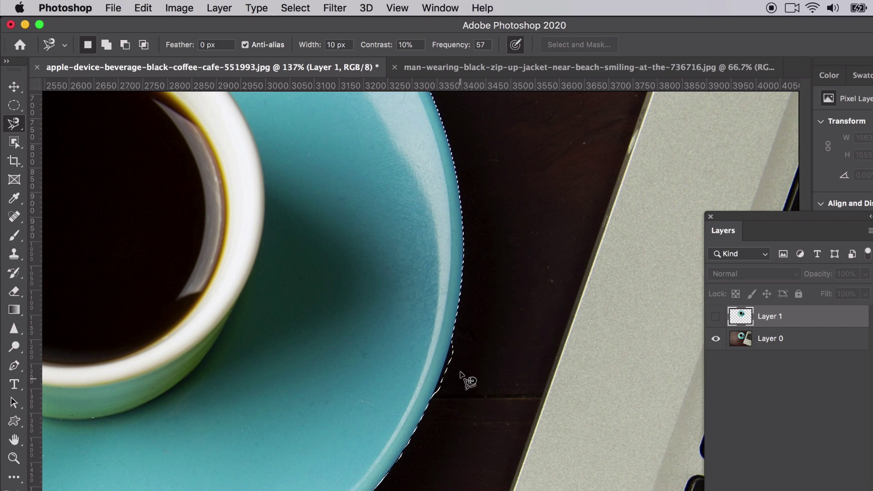
Subtract the stray table sliver along the saucer's right rim from the selection.
click(124, 46)
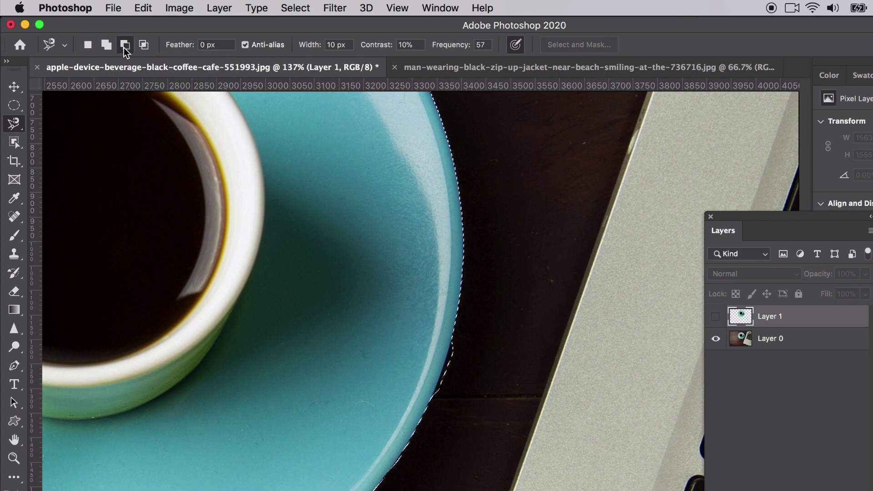
click(436, 403)
click(452, 339)
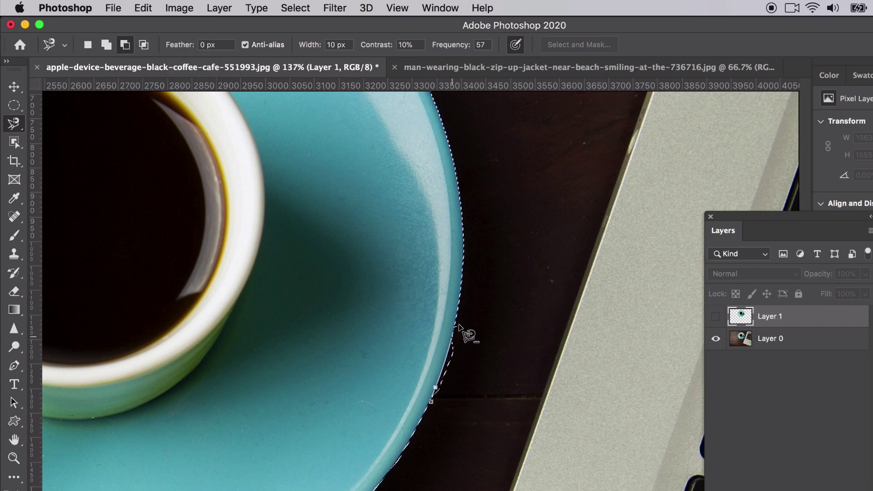
click(443, 411)
double_click(442, 411)
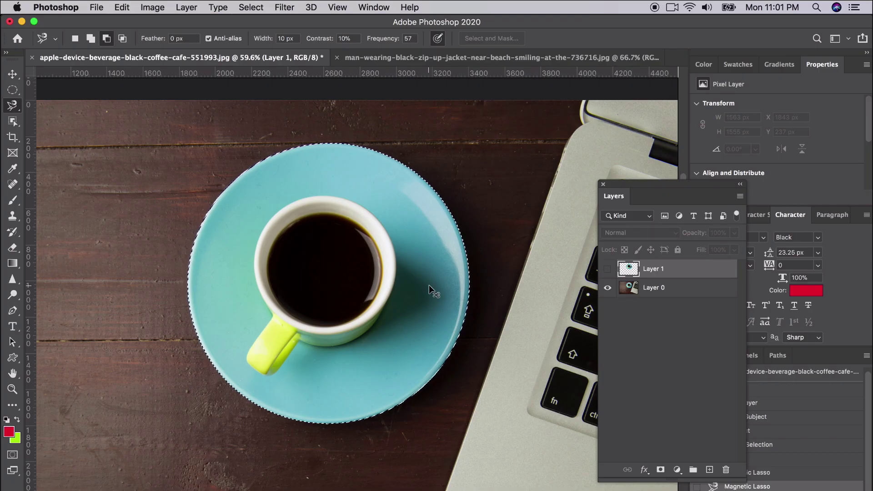
Paste the cup and saucer as Layer 2, drag it lower left, then undo it.
key(super+c)
key(super+v)
key(v)
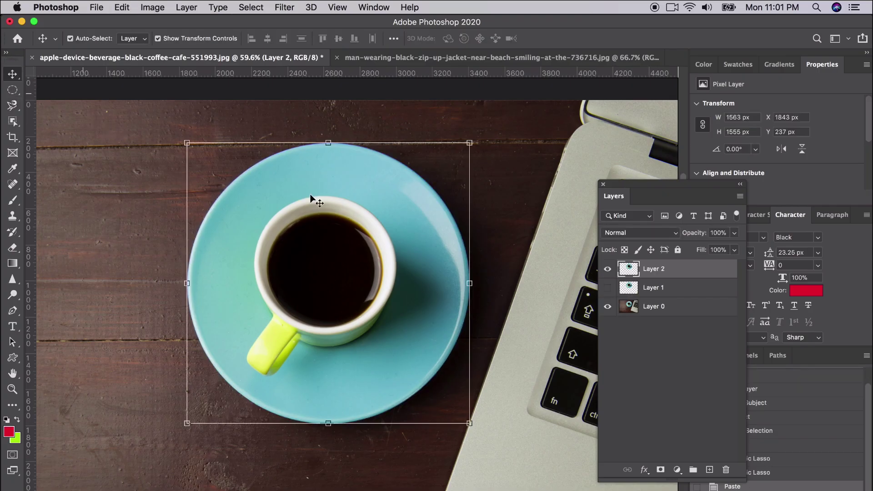
scroll(320, 271, down, 1)
scroll(336, 277, left, 7)
scroll(336, 277, down, 3)
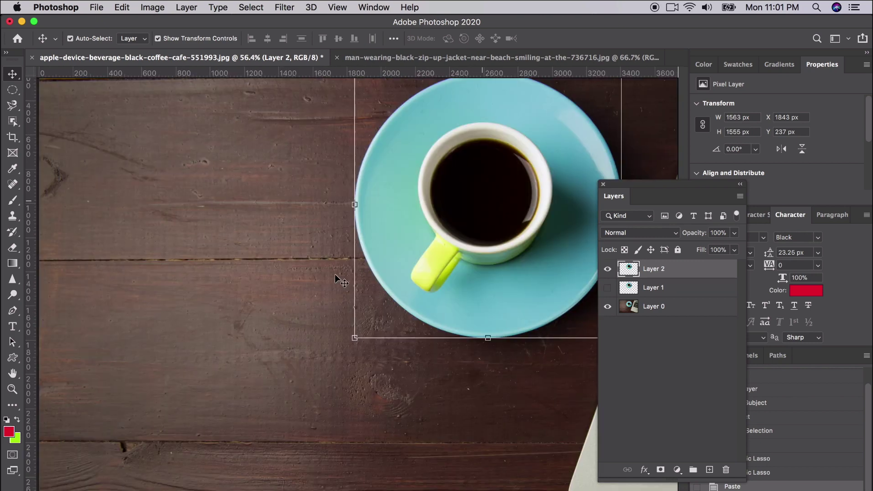
drag(352, 217, 160, 351)
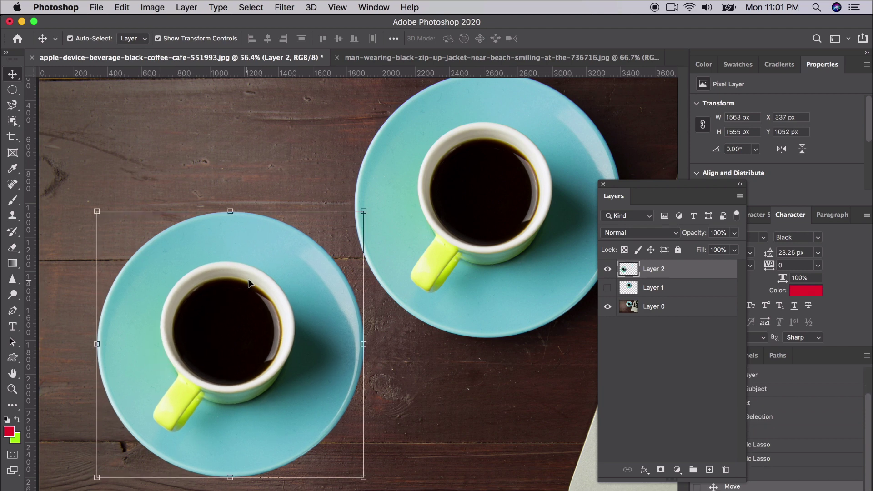
key(super+z)
key(super+z)
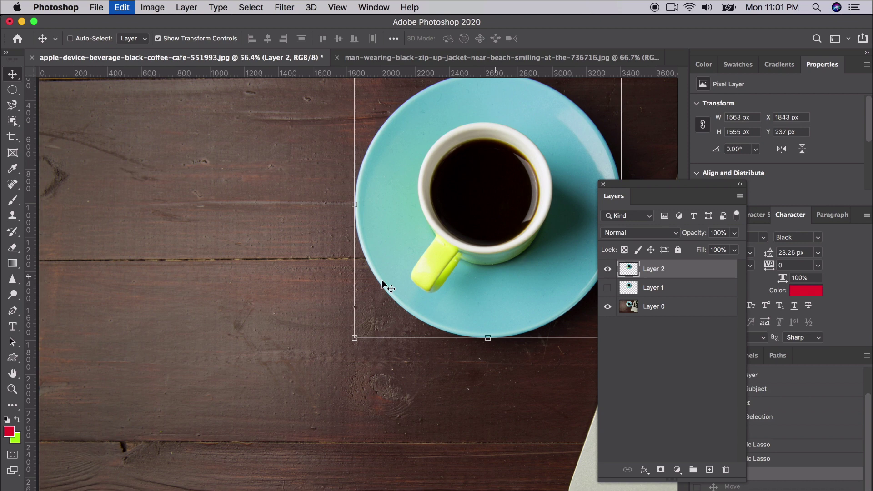
Clear the selection around the saucer using the marquee tool.
scroll(359, 264, right, 5)
scroll(358, 264, up, 2)
key(m)
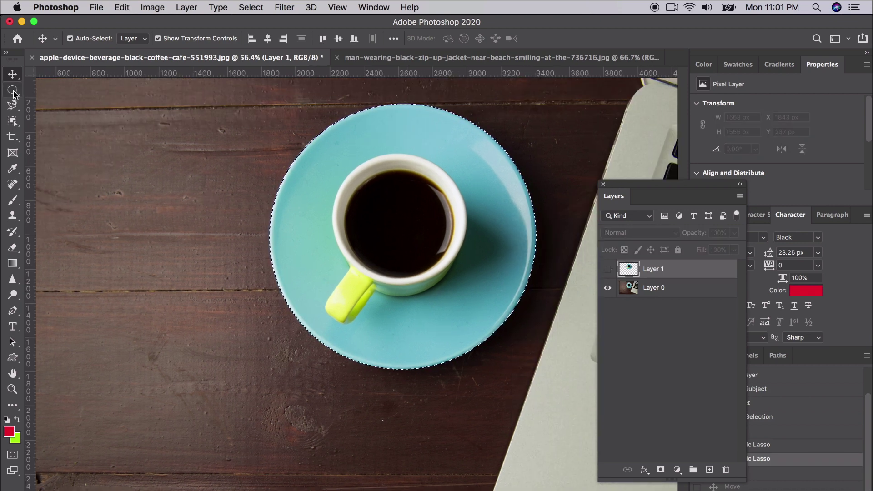
click(206, 131)
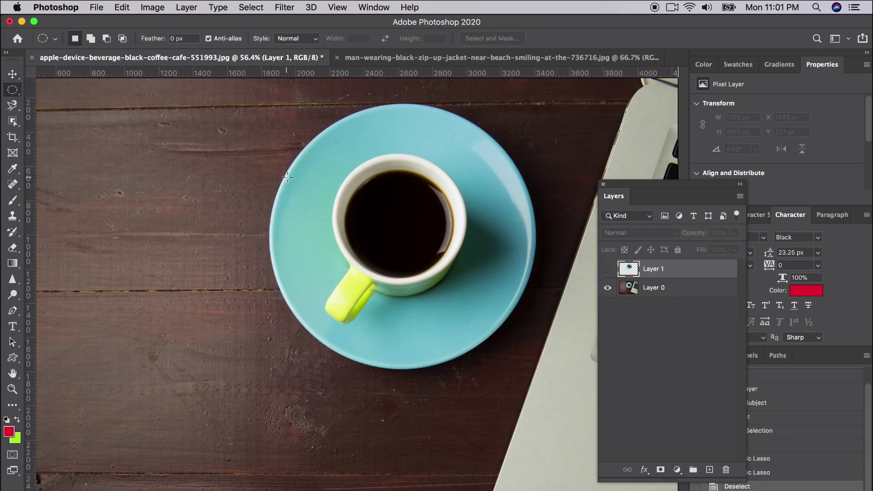
Switch from the lasso flyout to the Pen tool and zoom in on the cup.
click(13, 105)
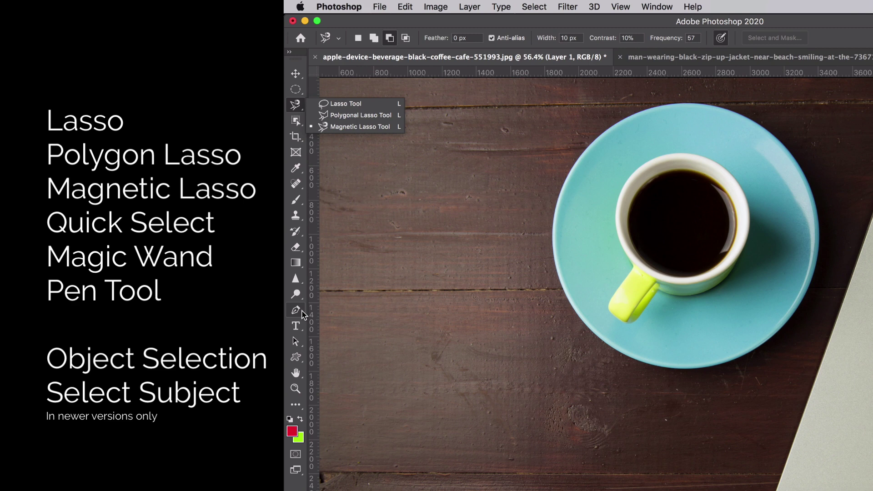
click(301, 313)
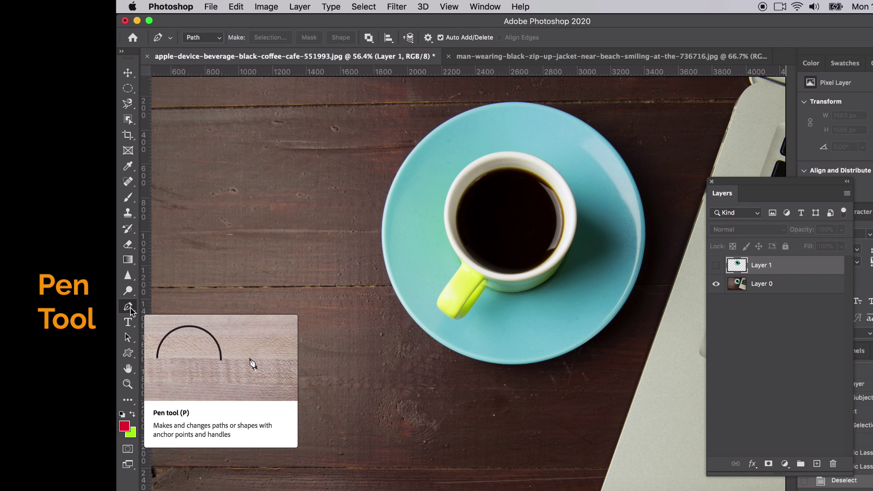
scroll(479, 258, up, 5)
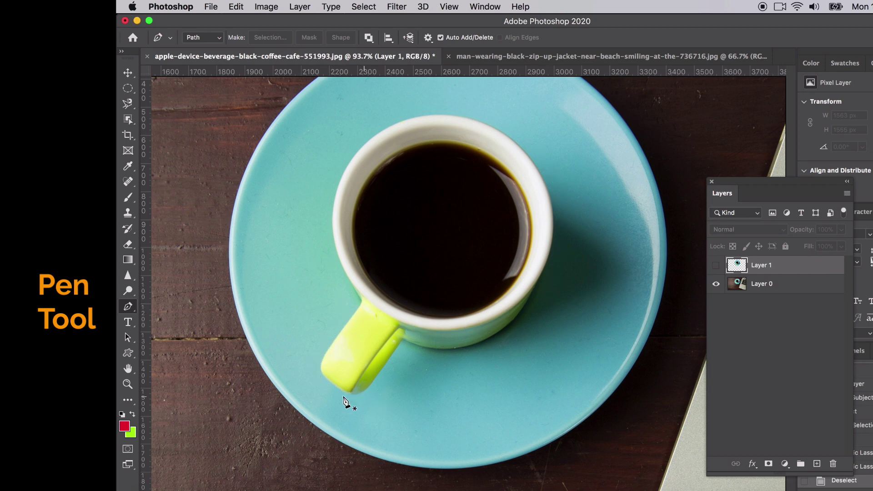
Place Pen anchors along the cup's top and right rim, undoing two misplaced points.
click(359, 150)
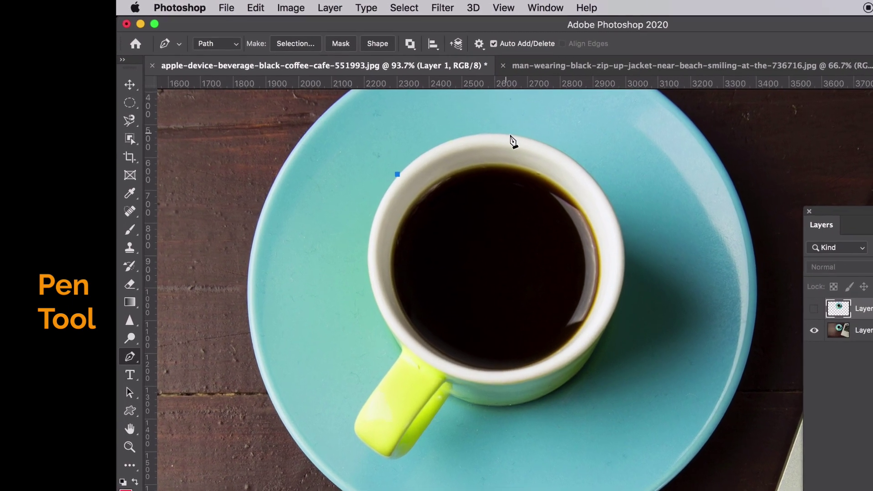
click(512, 135)
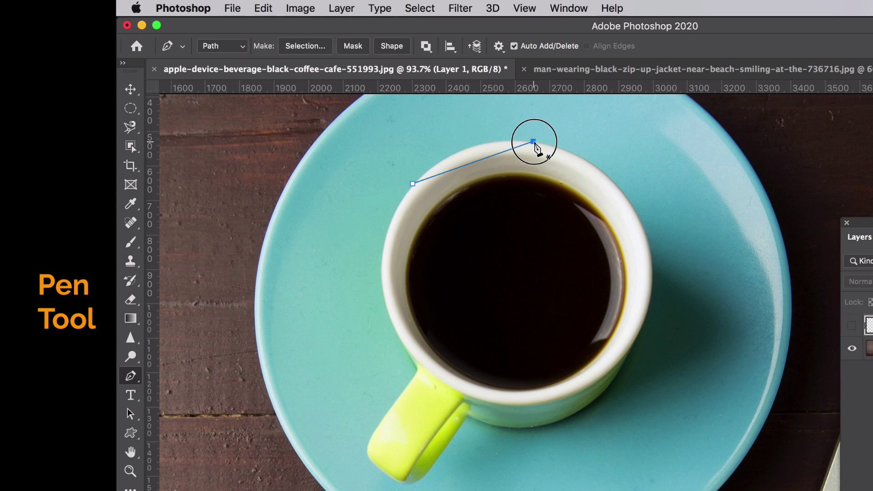
drag(535, 144, 606, 153)
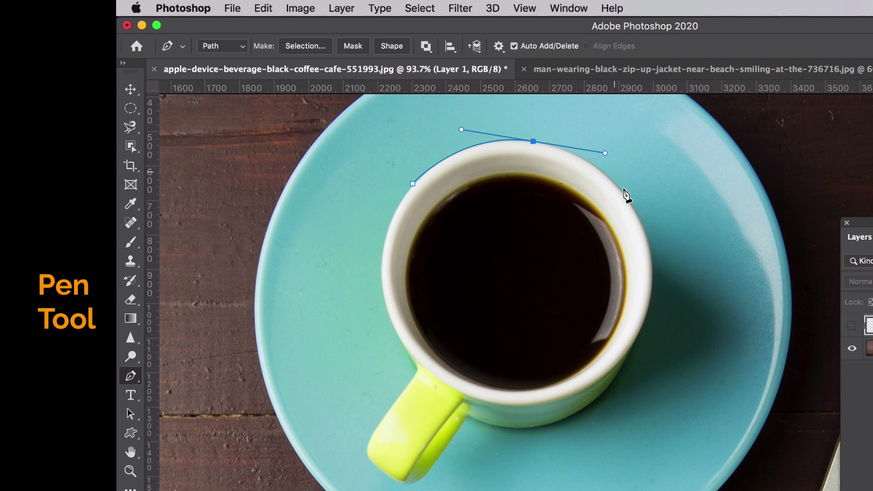
click(633, 208)
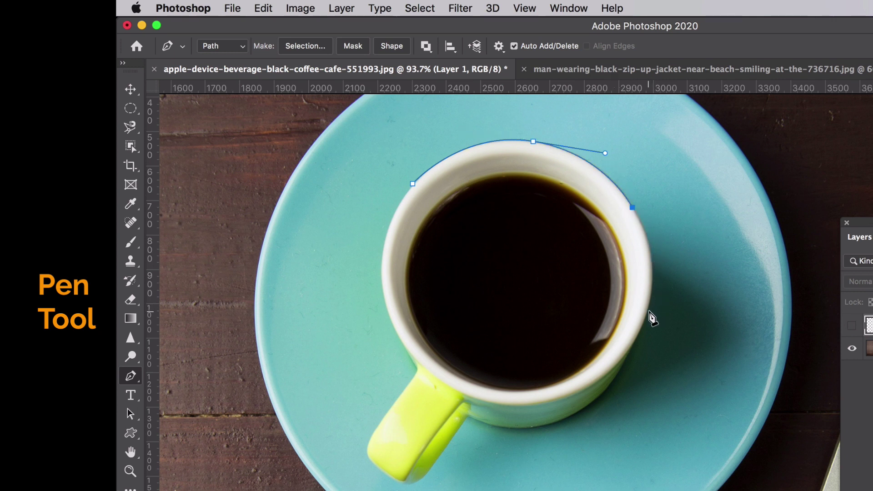
drag(647, 311, 627, 368)
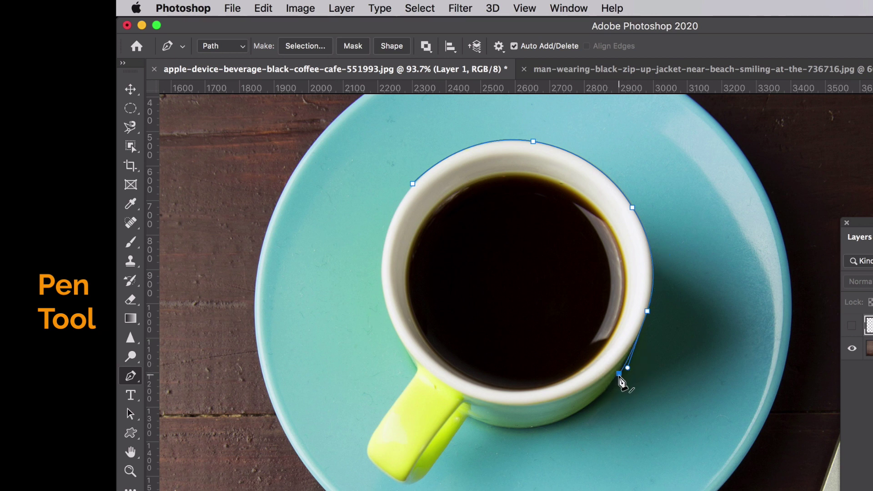
drag(554, 424, 499, 426)
click(467, 416)
key(super+z)
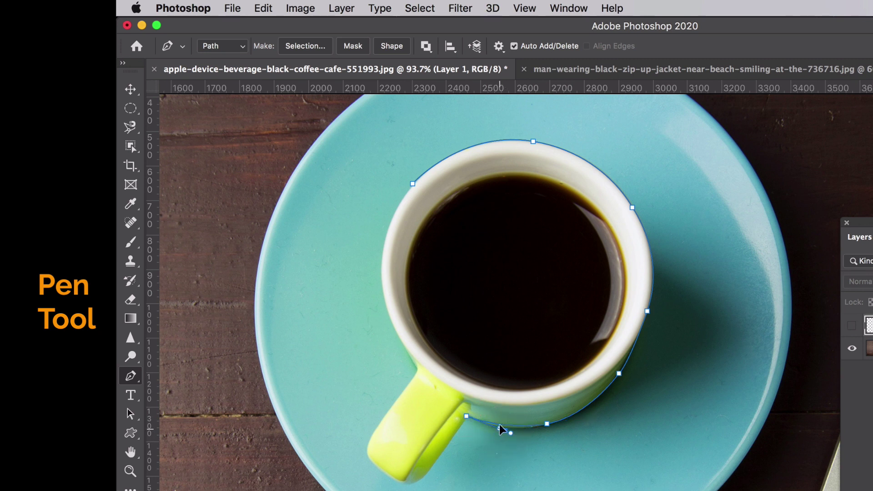
key(super+z)
Trace around the yellow handle and left rim, close the path, and sharpen the lower-right anchor.
click(451, 440)
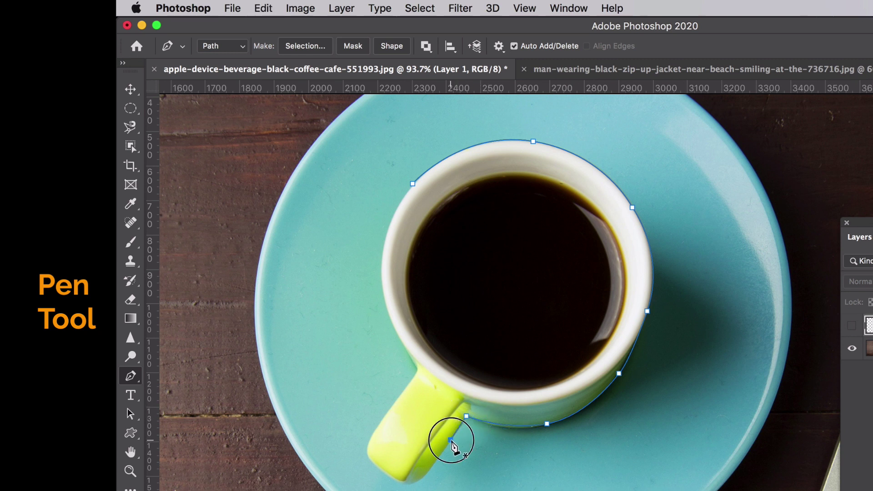
click(428, 473)
drag(416, 482, 408, 484)
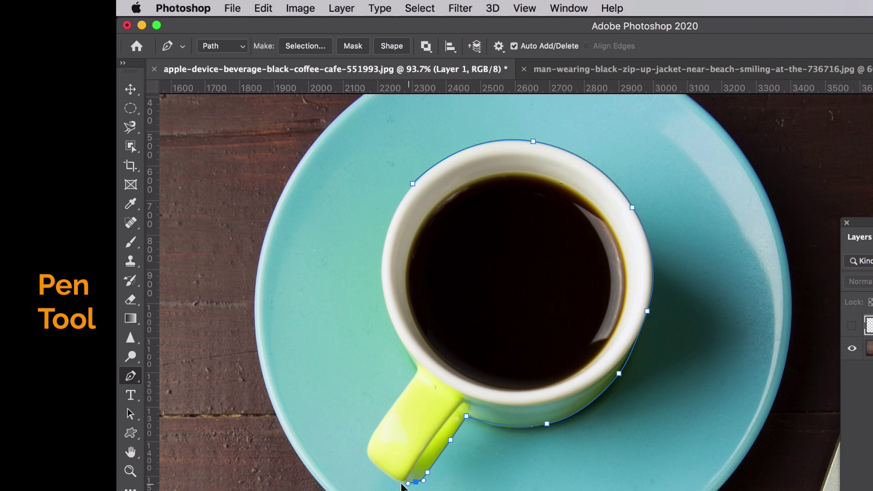
click(396, 480)
click(370, 460)
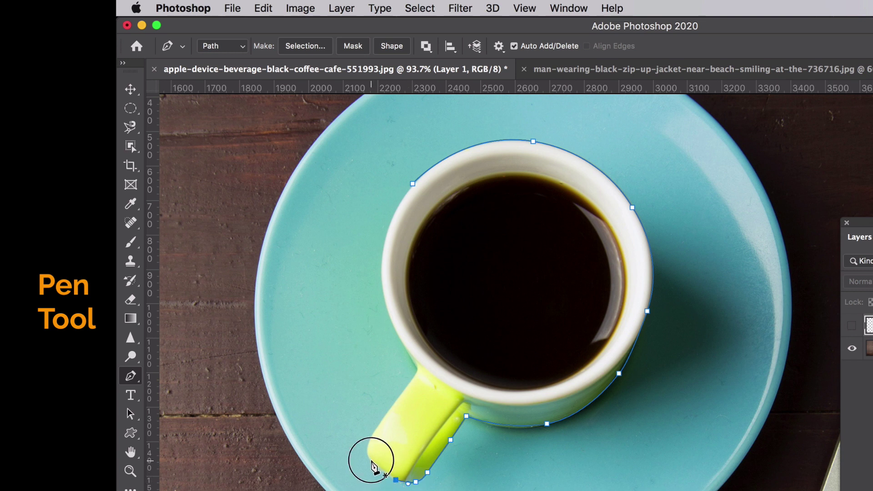
drag(368, 441, 373, 433)
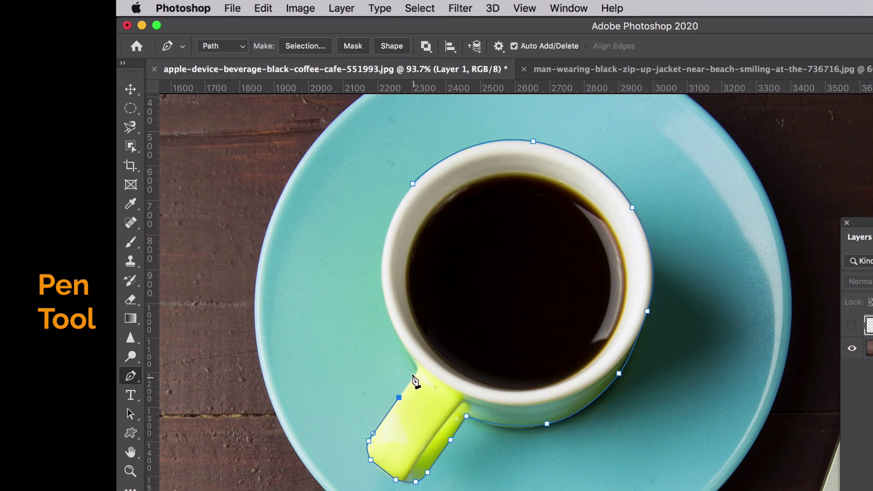
drag(408, 351, 397, 335)
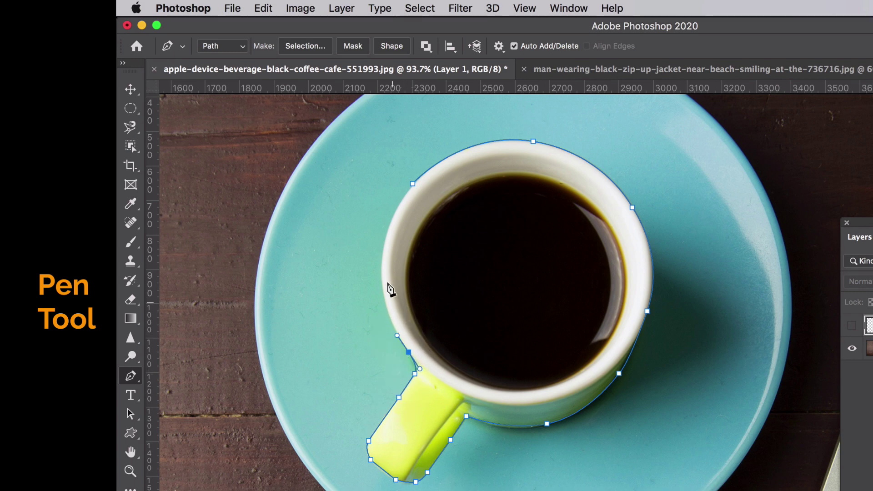
drag(381, 272, 382, 235)
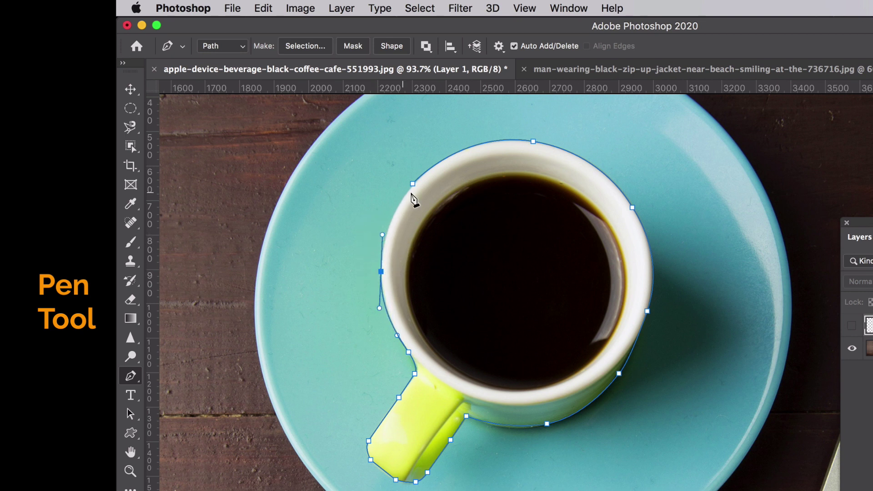
drag(414, 185, 436, 152)
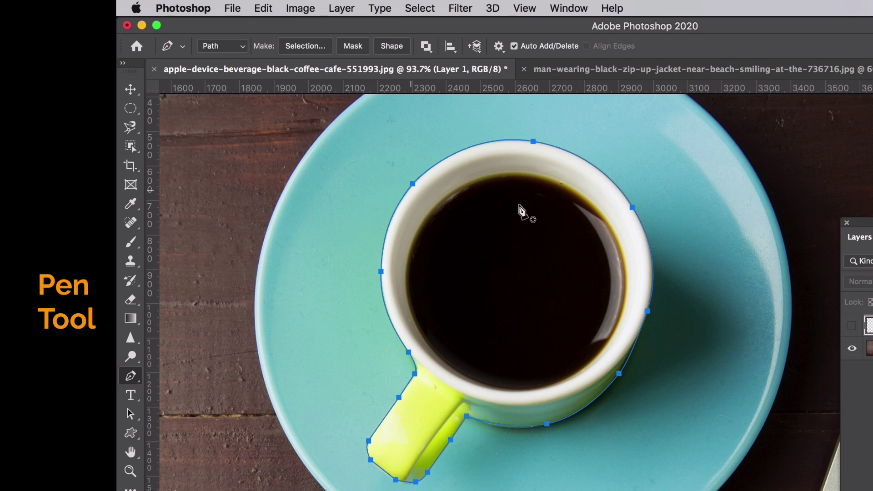
click(619, 374)
alt+click(620, 375)
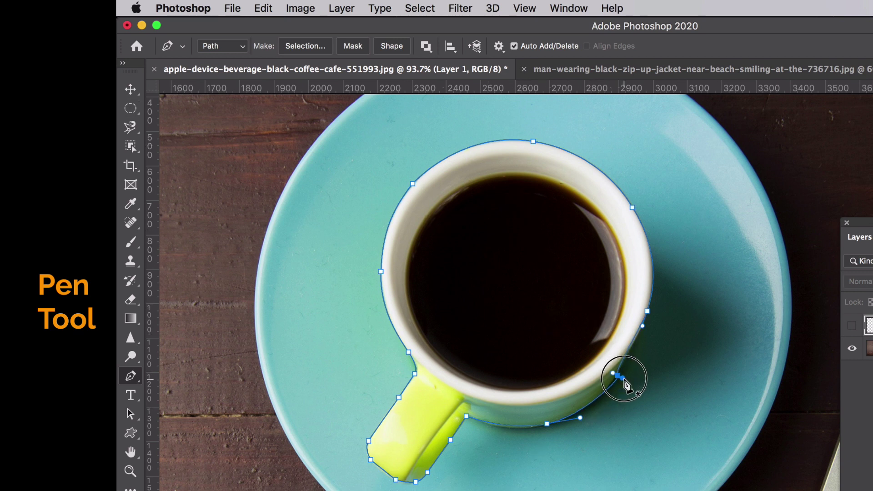
Undo the stray outline edits and pick the rim-handle anchor with the Curvature Pen.
key(super+z)
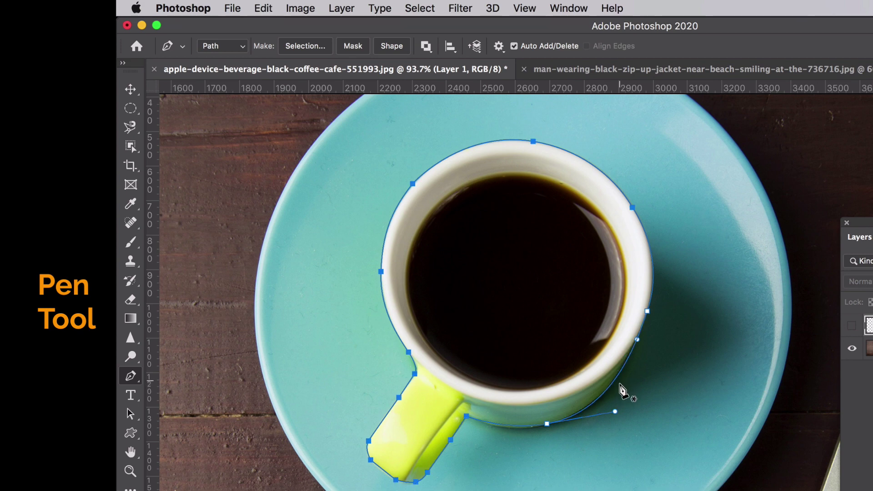
scroll(633, 395, up, 4)
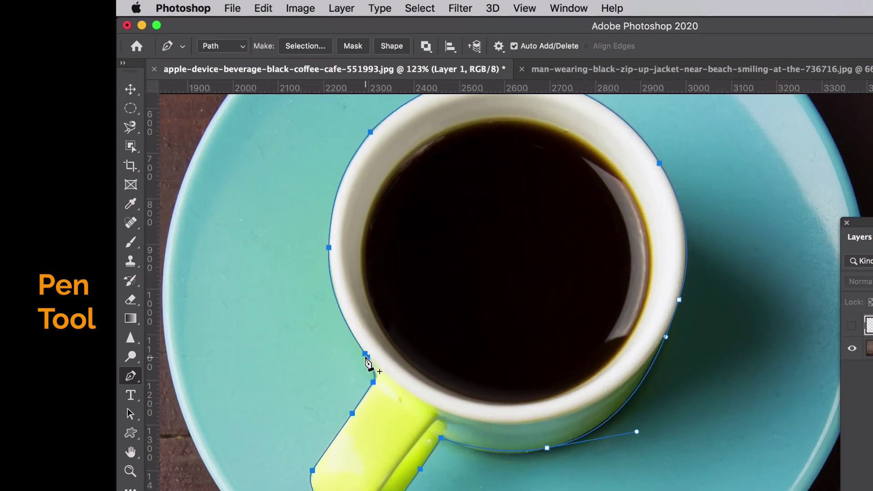
click(366, 355)
key(super+z)
drag(131, 375, 213, 408)
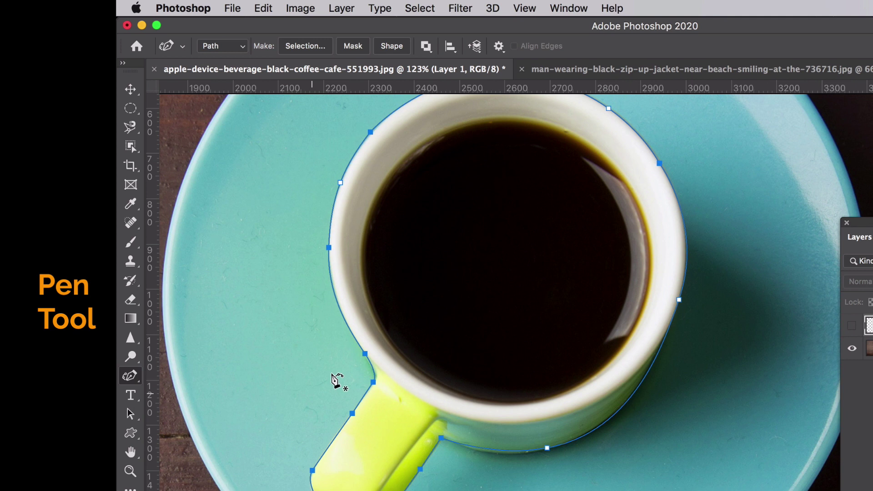
click(364, 354)
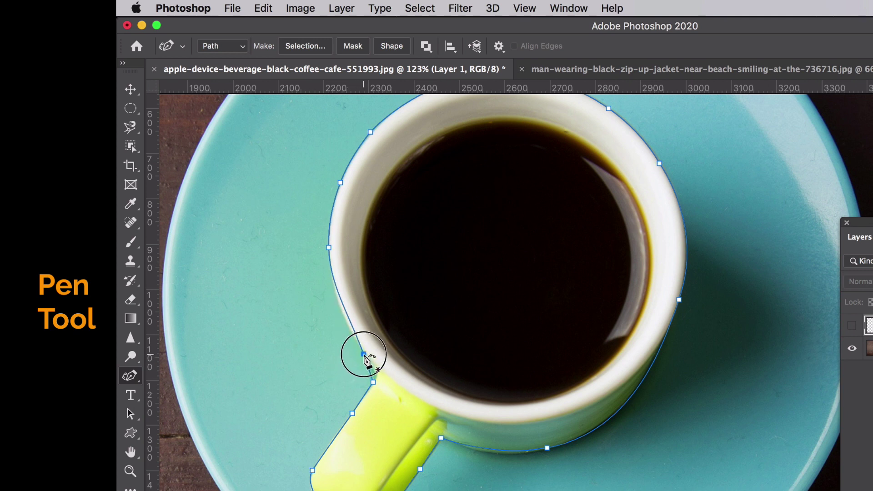
Add anchors higher up the rim's left edge and just above the handle join.
drag(346, 316, 341, 313)
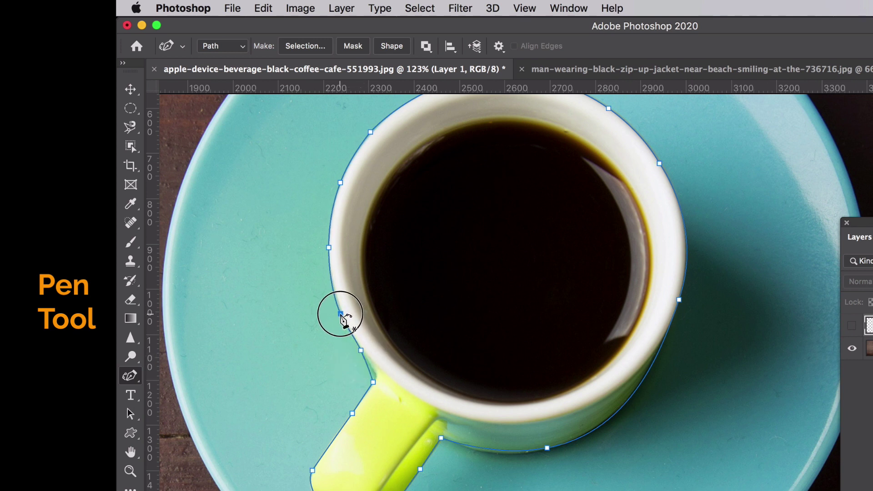
drag(370, 371, 375, 370)
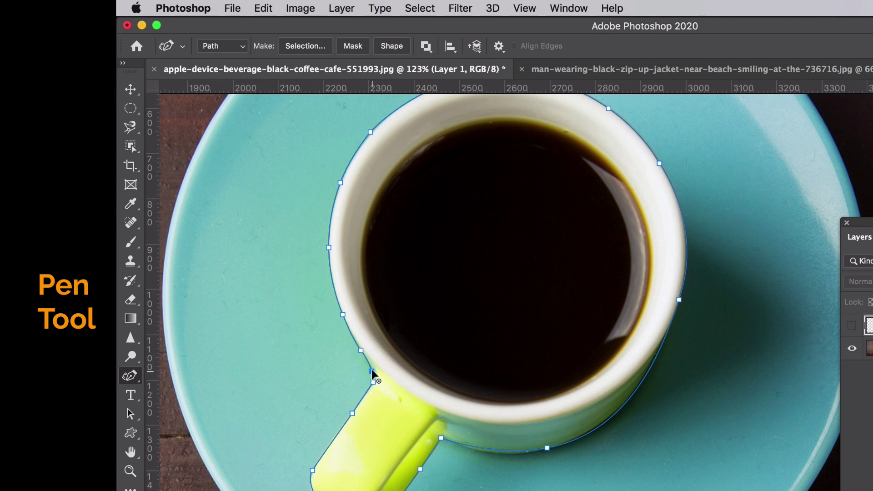
drag(135, 379, 185, 405)
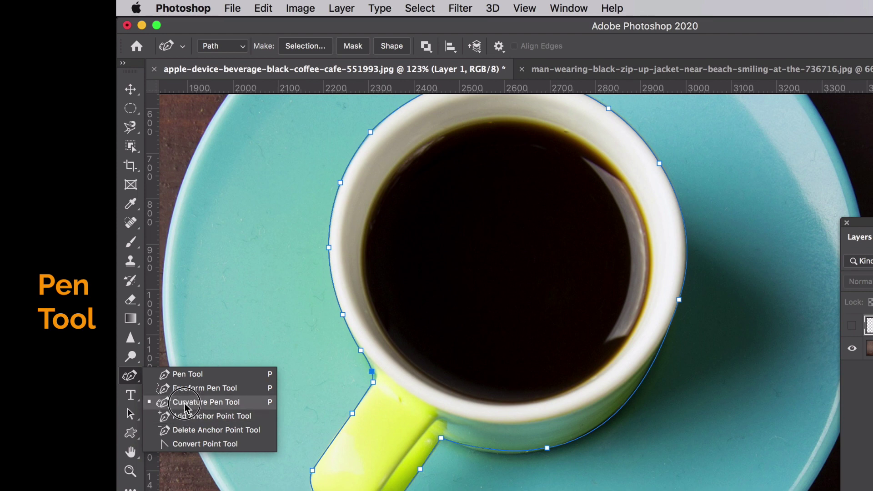
drag(185, 405, 127, 378)
click(131, 90)
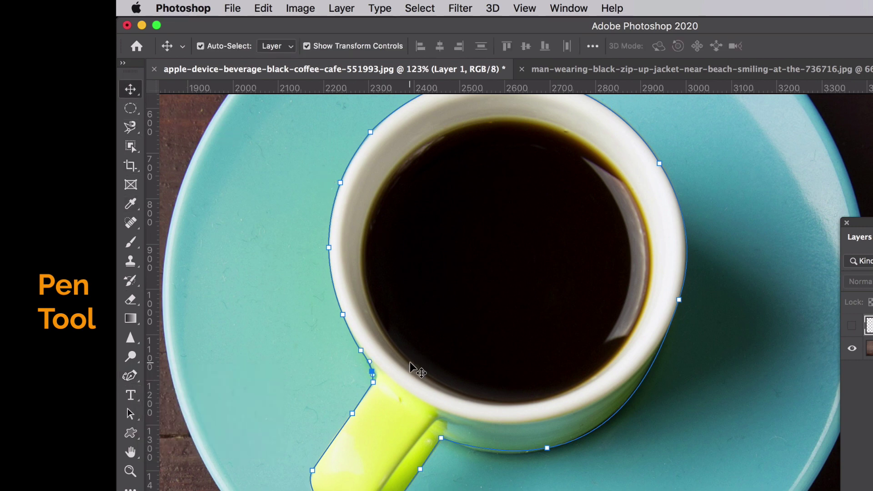
Float the Paths panel and convert Work Path into a selection with 0-pixel feather.
scroll(410, 363, down, 6)
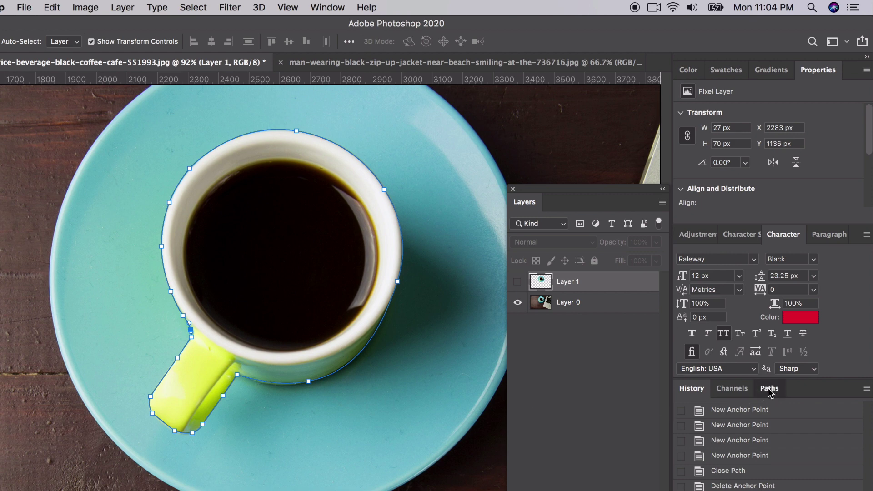
click(770, 394)
drag(774, 394, 50, 162)
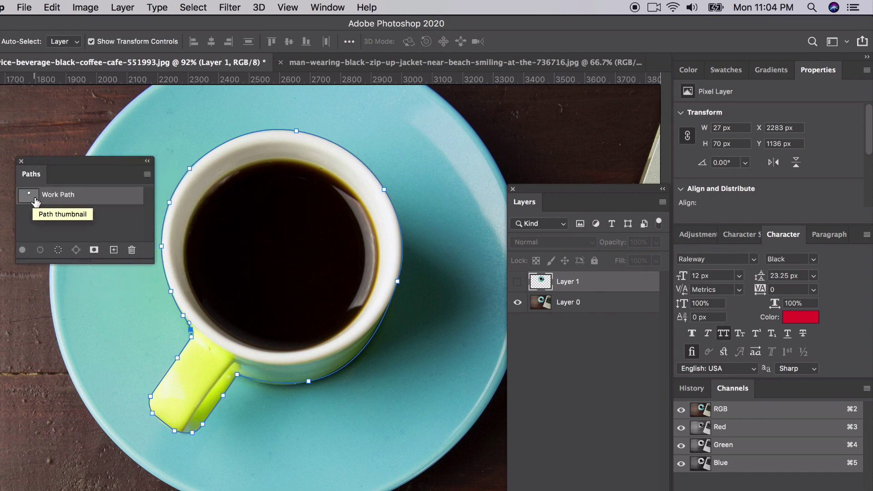
right_click(90, 202)
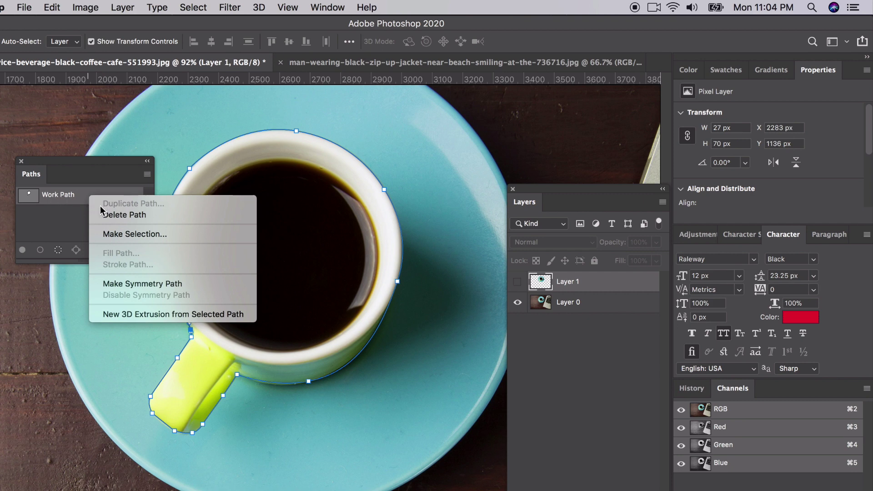
click(121, 236)
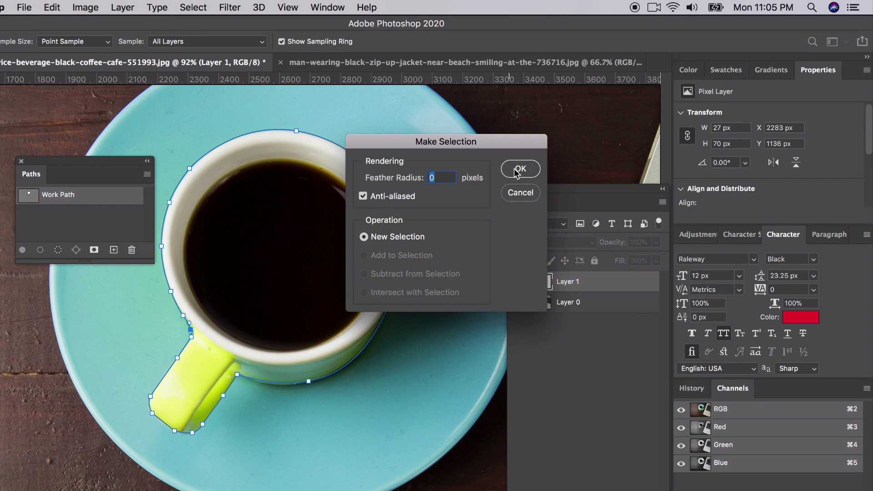
click(518, 169)
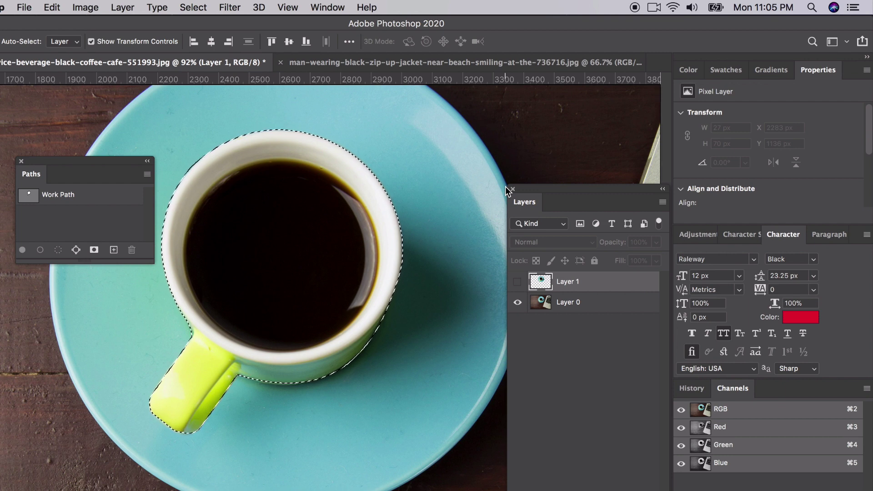
Copy the selected cup from Layer 0 and paste it as Layer 2.
click(566, 308)
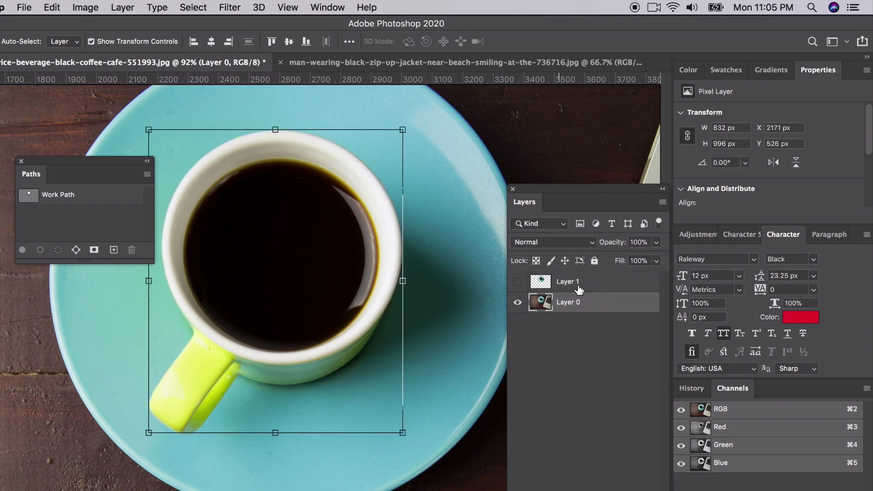
key(super+c)
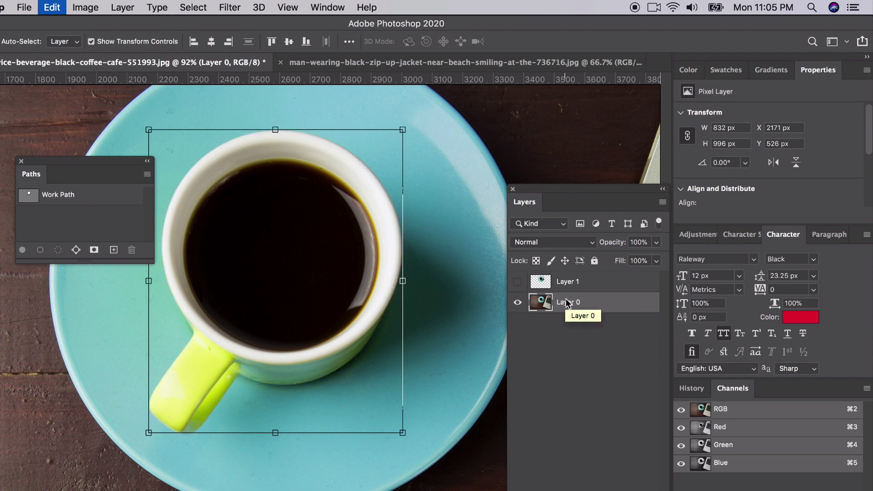
key(super+v)
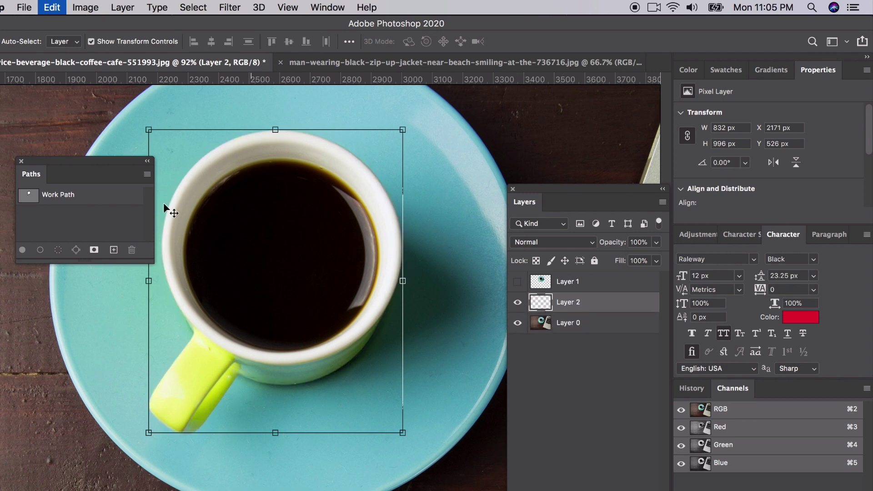
Dock the Paths panel and drag the copied cup left onto the wooden table.
drag(37, 159, 782, 398)
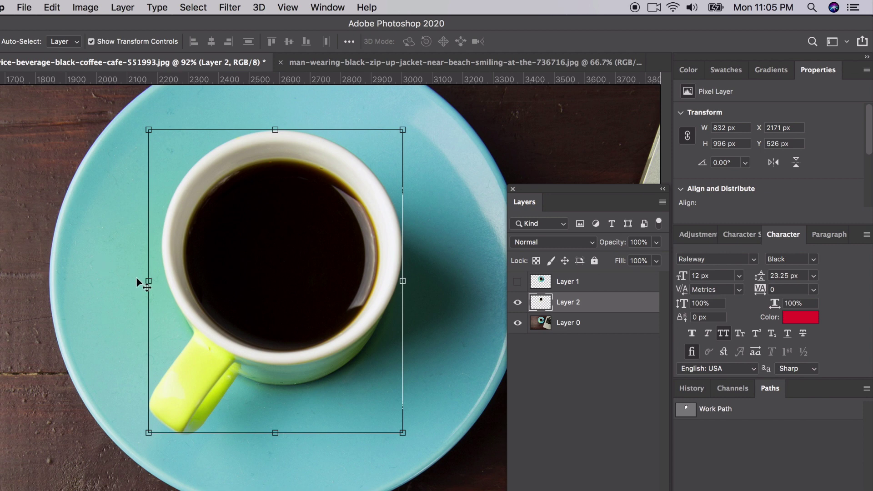
scroll(152, 302, down, 5)
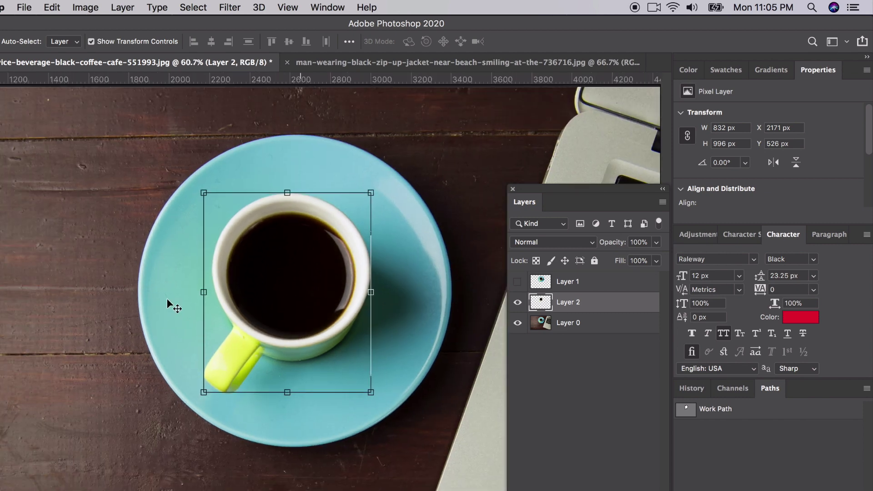
drag(291, 280, 66, 398)
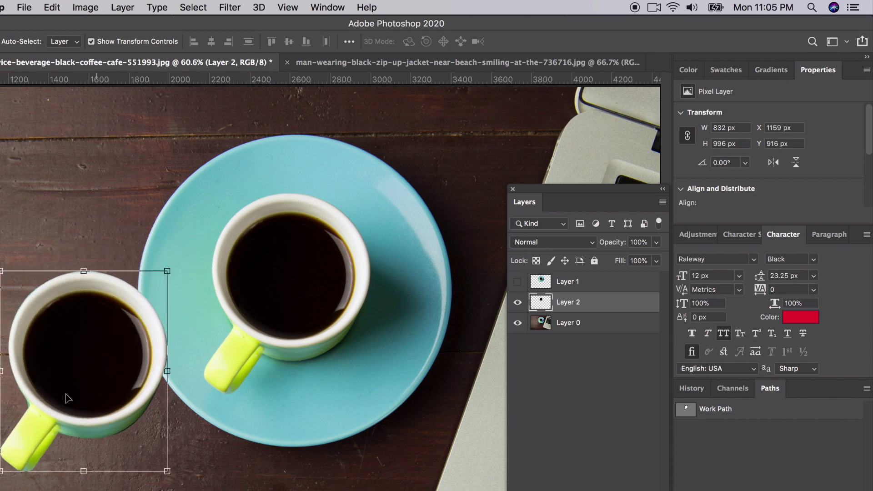
scroll(111, 387, up, 3)
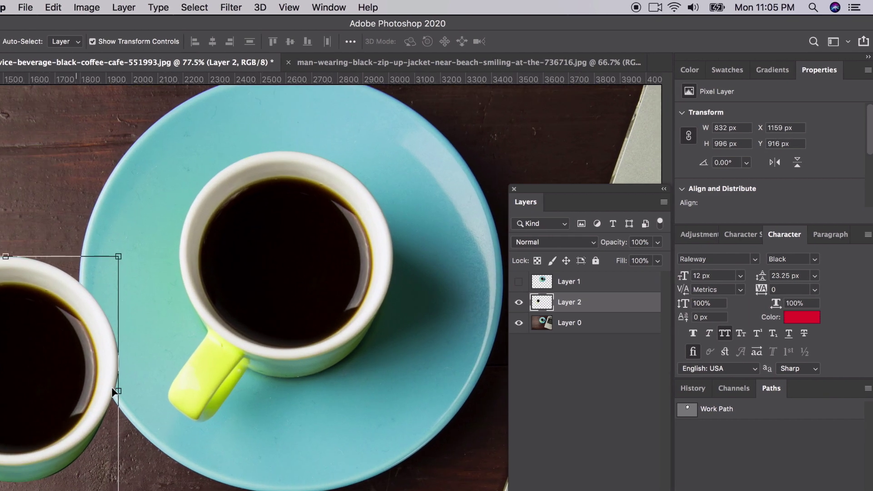
scroll(282, 332, left, 10)
scroll(282, 332, down, 5)
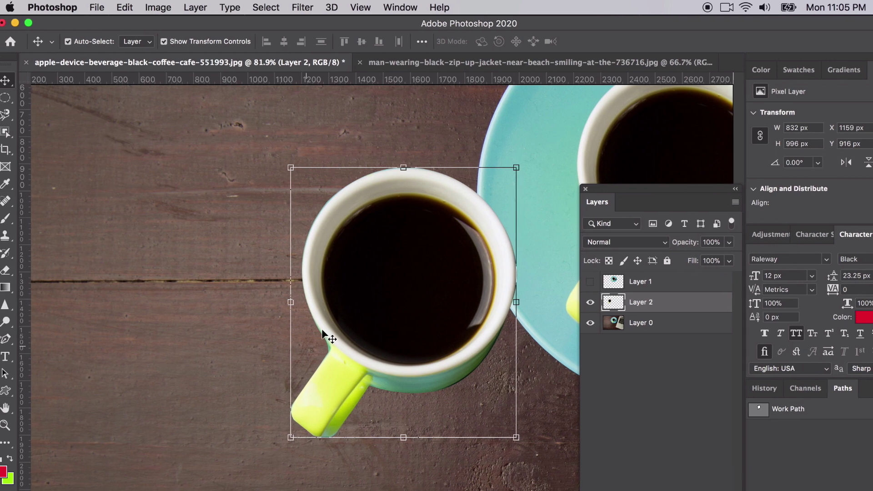
Enclose the leftover saucer sliver at the copied cup's rim-handle join with a closed pen path.
click(337, 309)
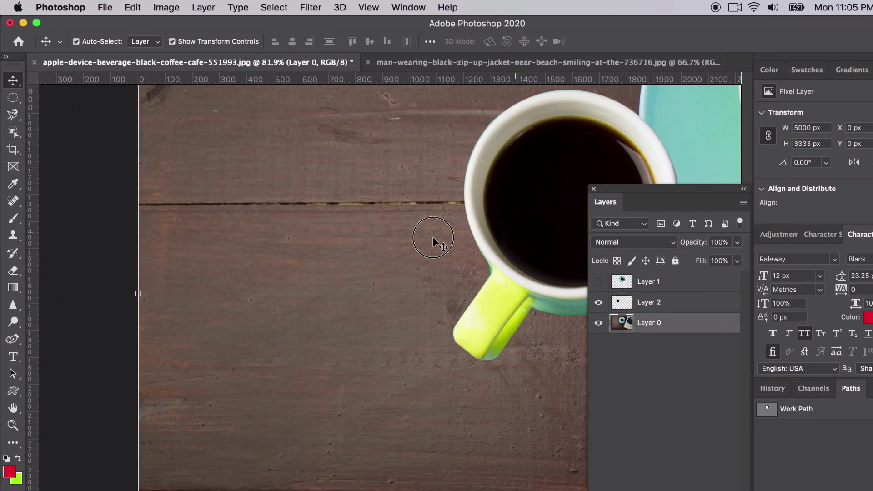
key(super+z)
key(super+z)
scroll(364, 324, up, 3)
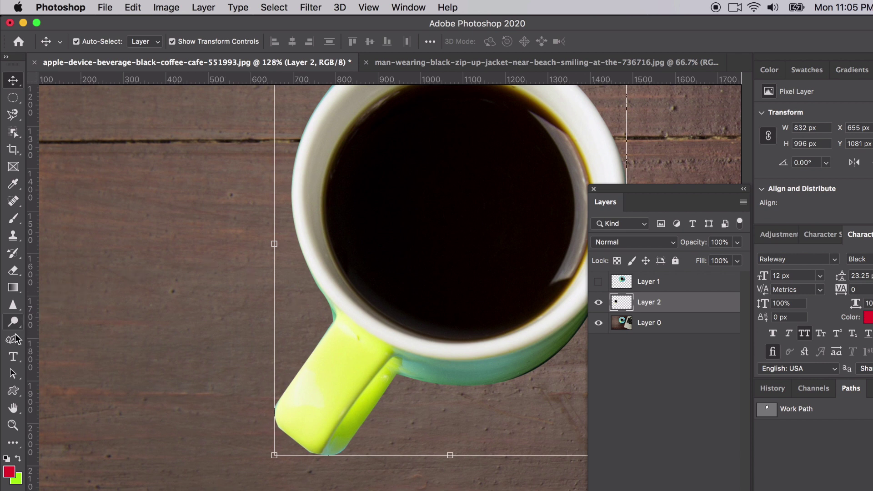
drag(13, 339, 55, 340)
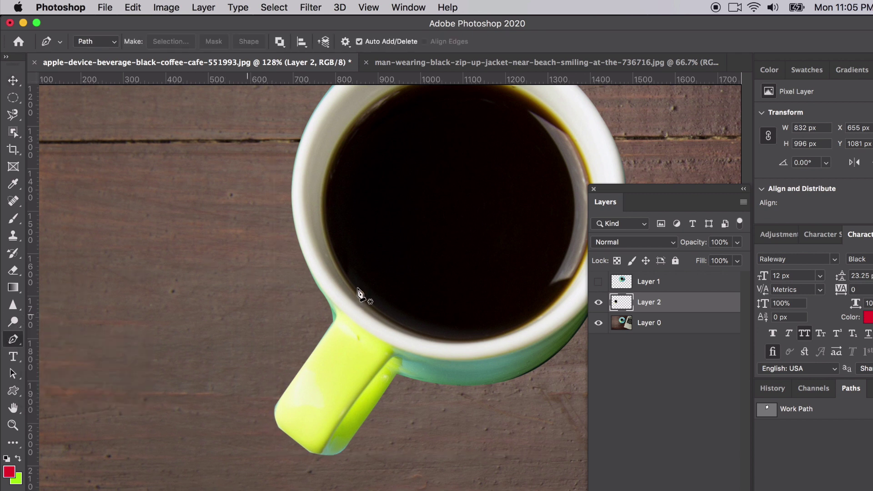
click(308, 270)
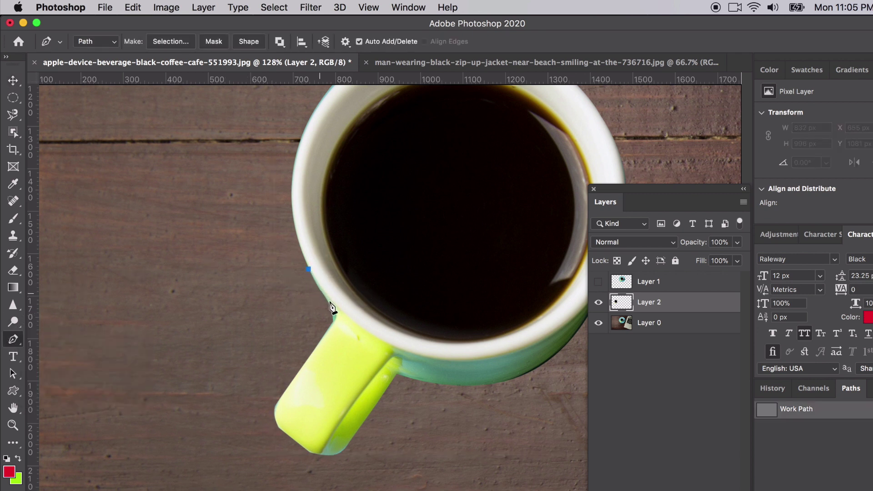
drag(333, 309, 334, 317)
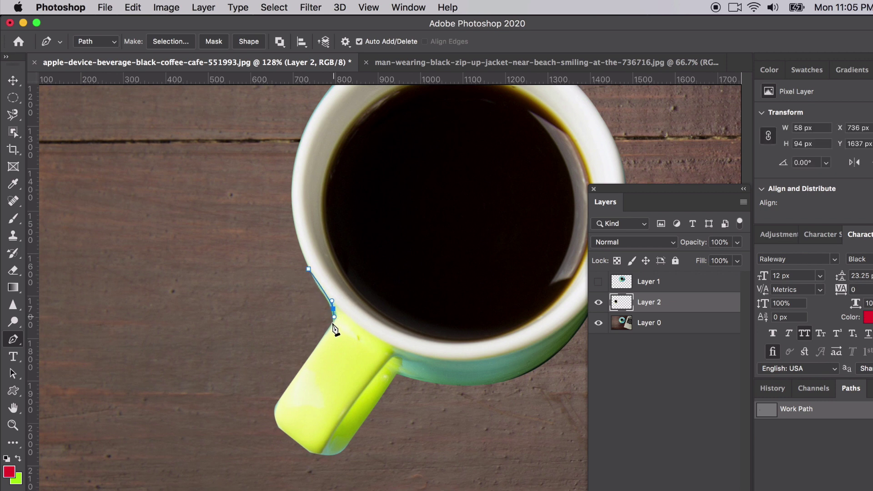
key(super+equal)
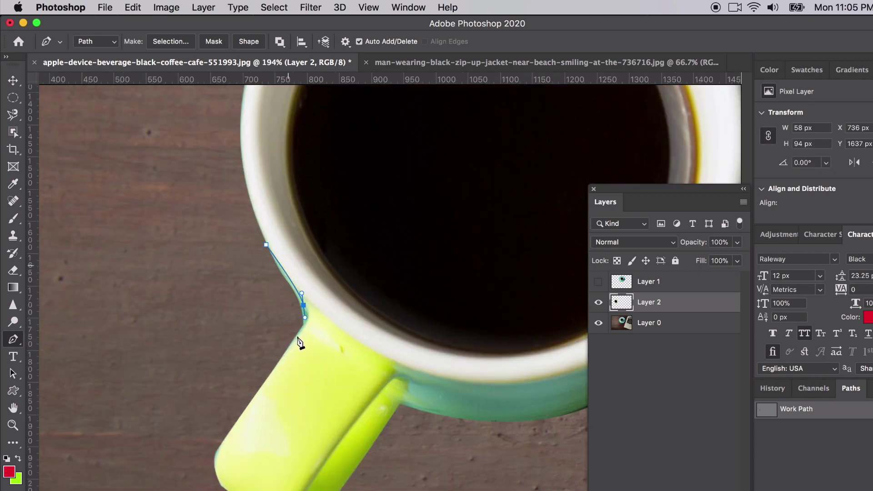
drag(292, 340, 273, 357)
click(258, 345)
click(266, 244)
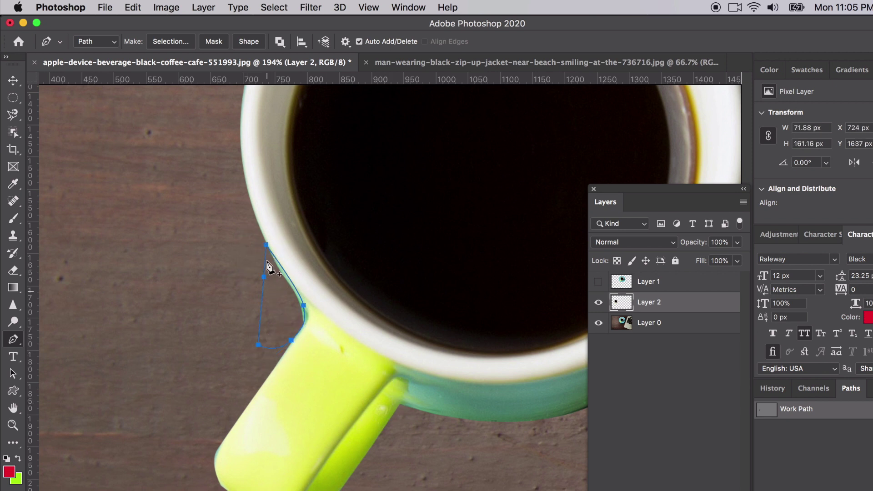
right_click(291, 280)
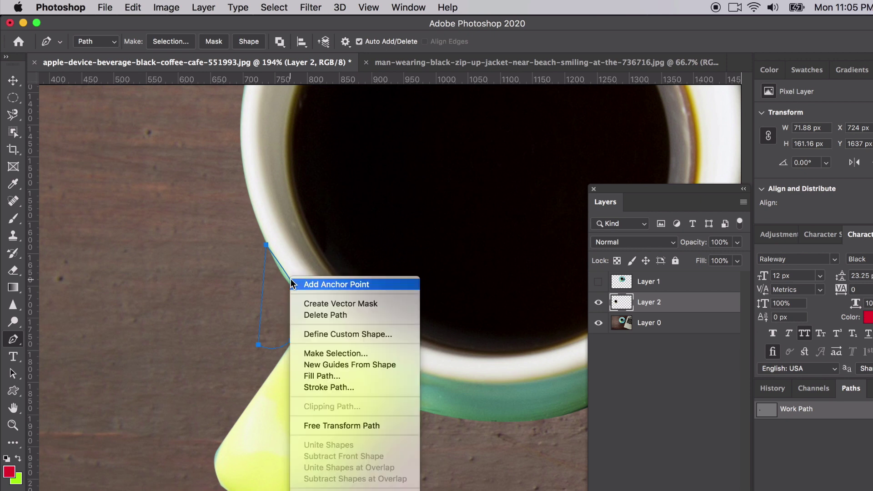
Turn the outline into a 0-feather selection, delete the sliver from Layer 2, and deselect.
click(345, 353)
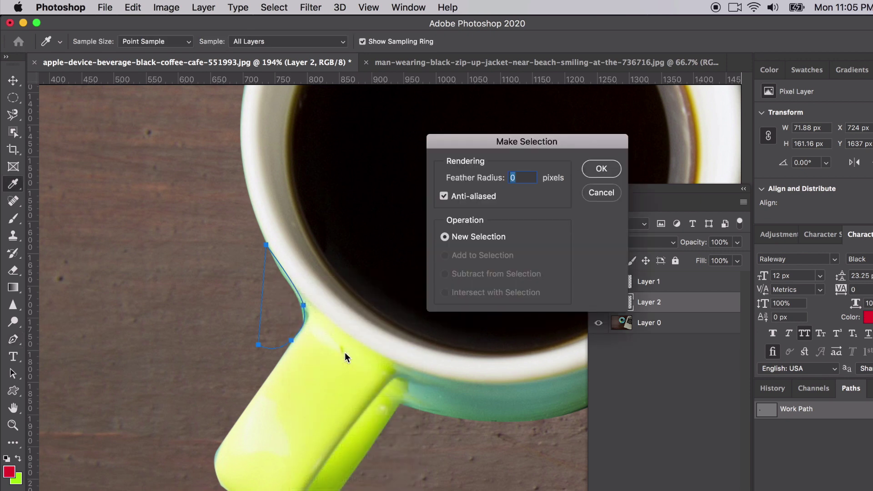
click(600, 169)
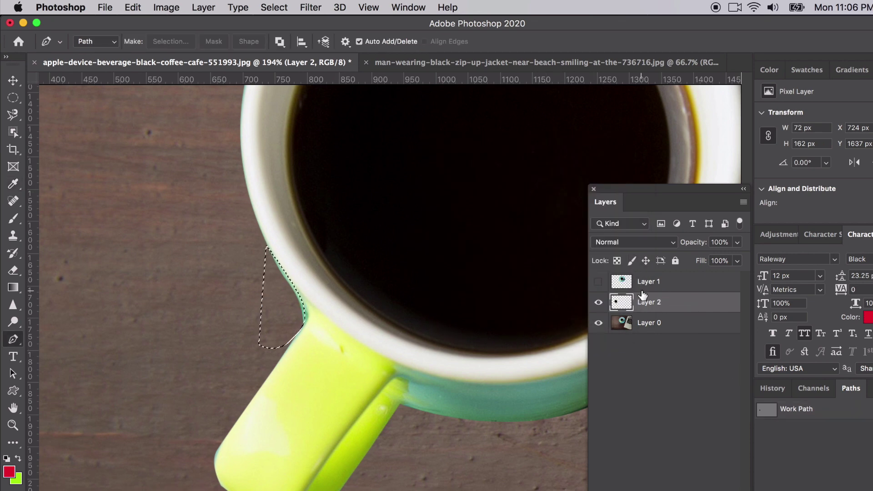
click(599, 303)
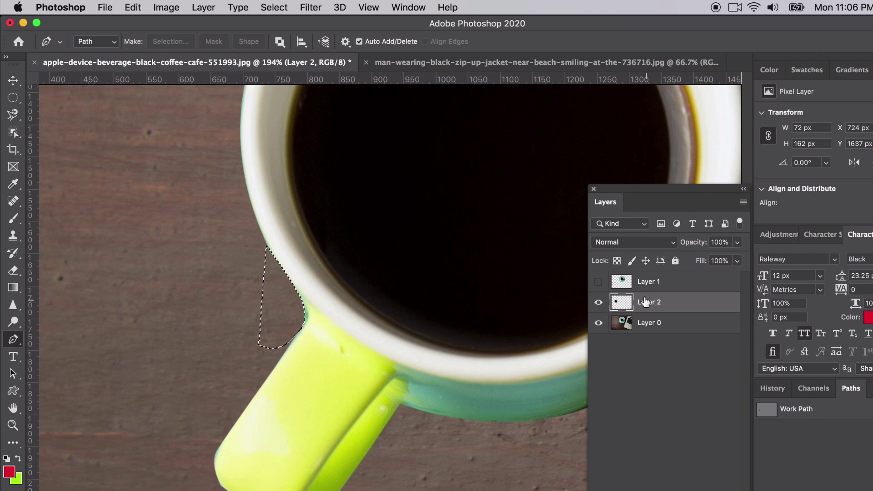
key(m)
click(263, 263)
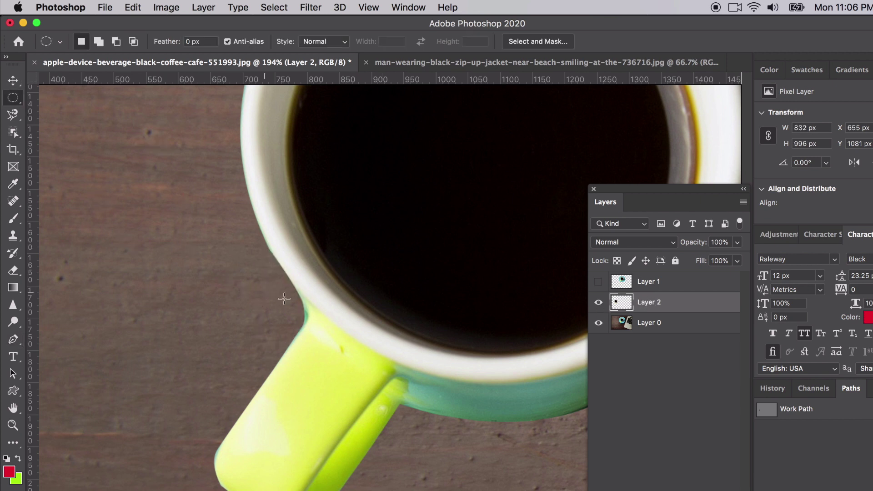